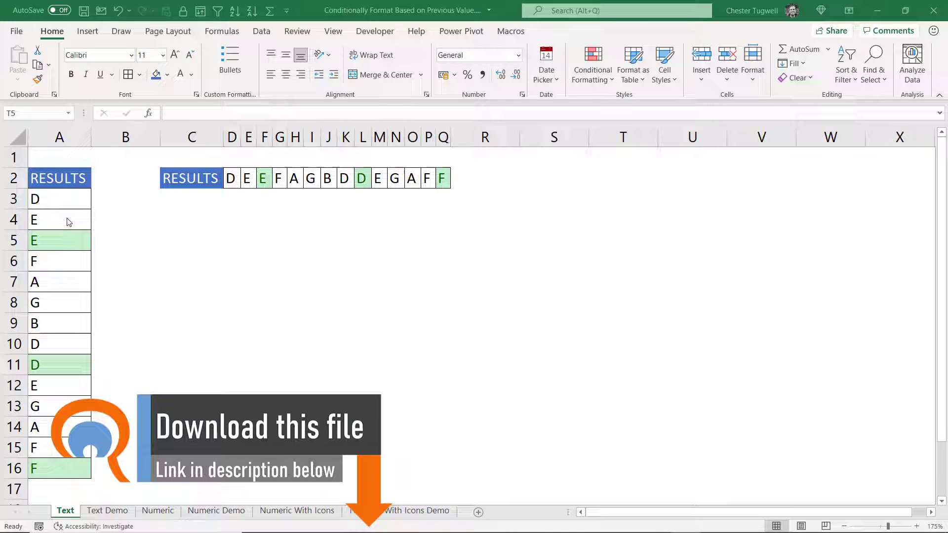
# - Look over the finished examples on the Numeric and Numeric With Icons sheets
pyautogui.click(163, 510)
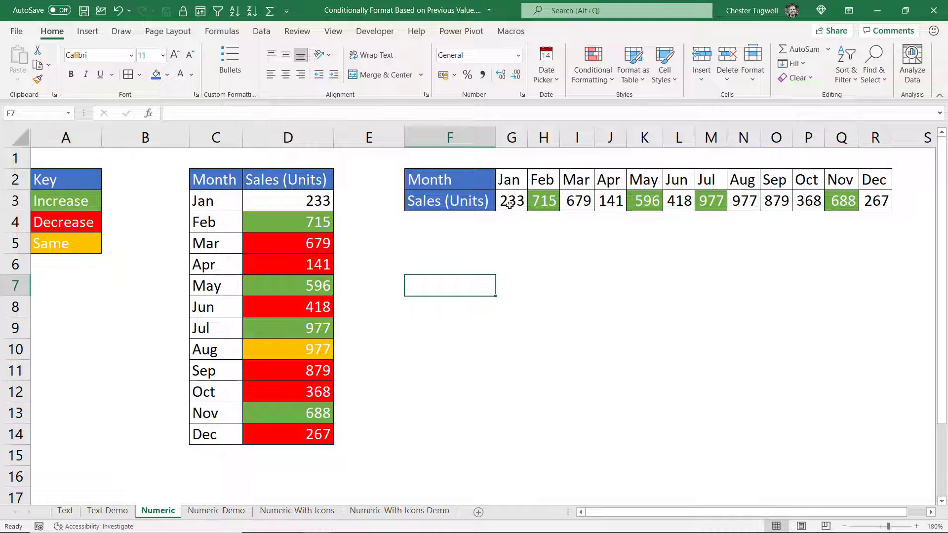
pyautogui.click(312, 510)
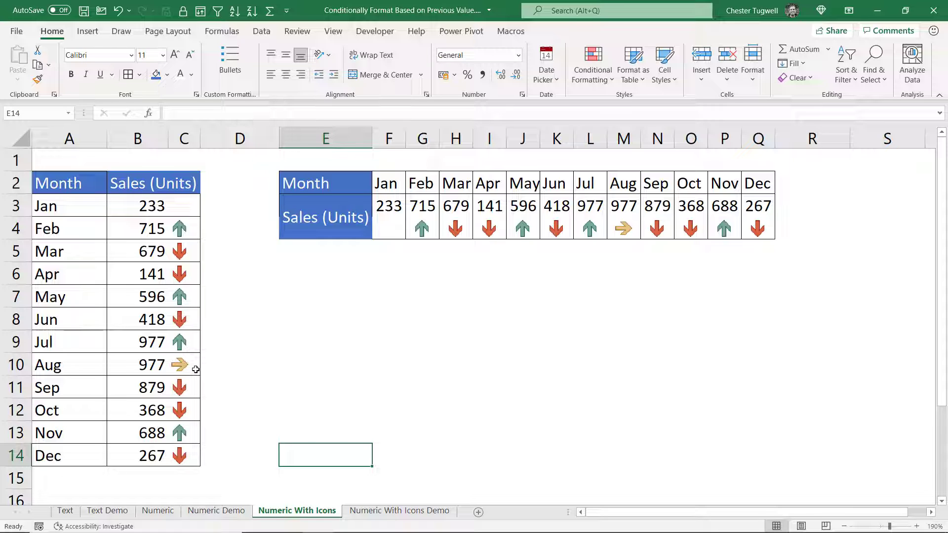
# - On the Text Demo sheet, set up an Equal To highlight rule for A4:A16 that compares with the relative reference =A3
pyautogui.click(120, 512)
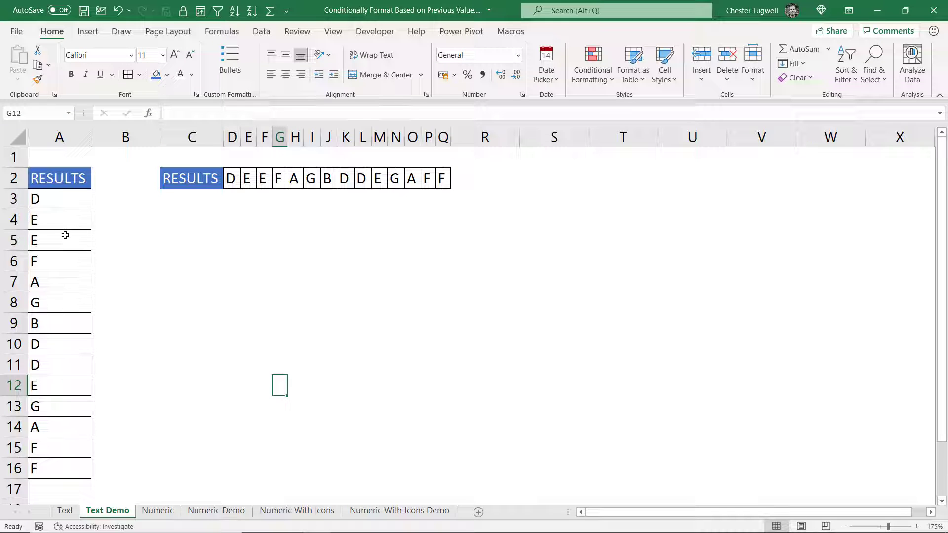
pyautogui.moveTo(65, 222); pyautogui.dragTo(63, 459)
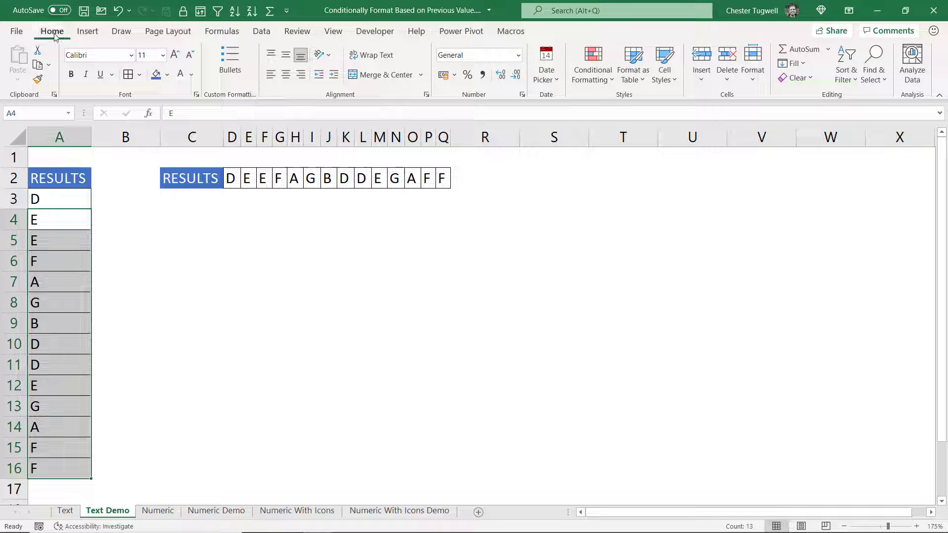
pyautogui.click(596, 71)
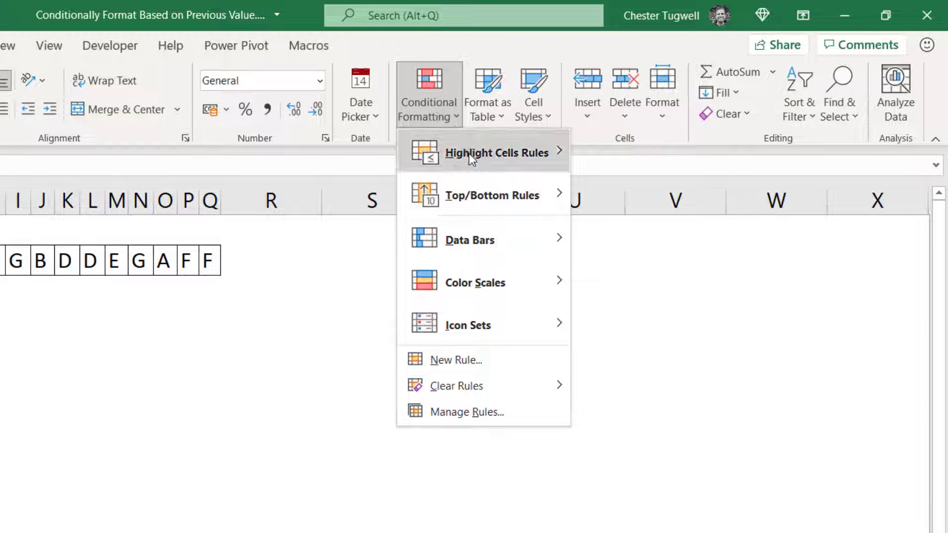
pyautogui.moveTo(469, 153)
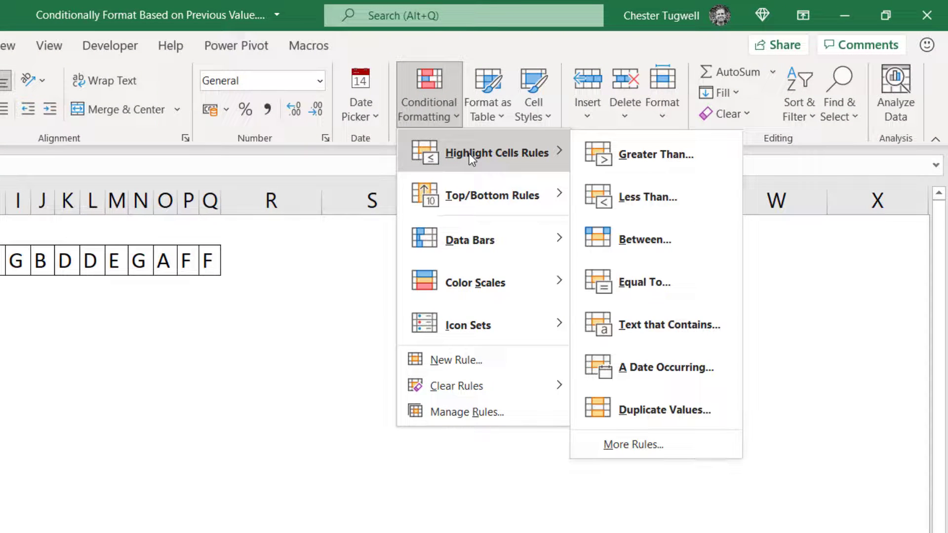
pyautogui.click(645, 283)
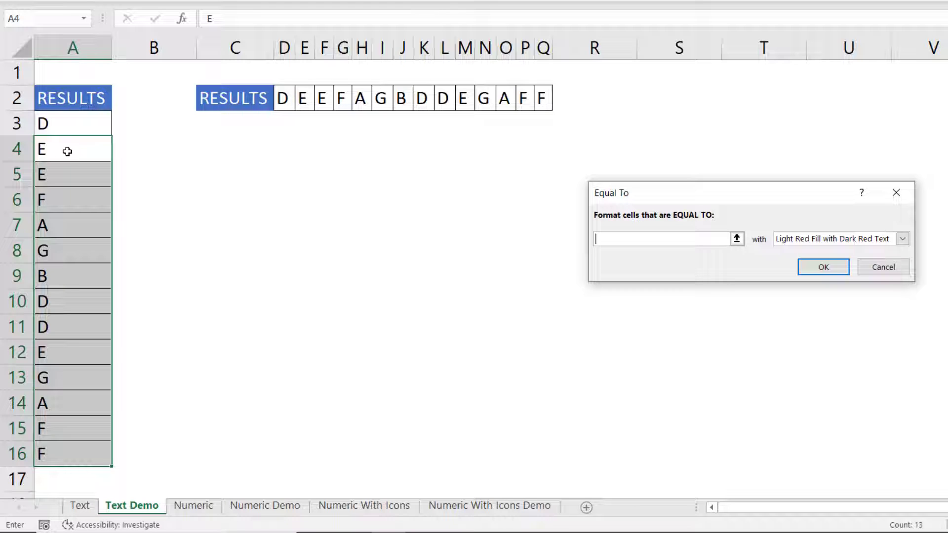
pyautogui.click(77, 119)
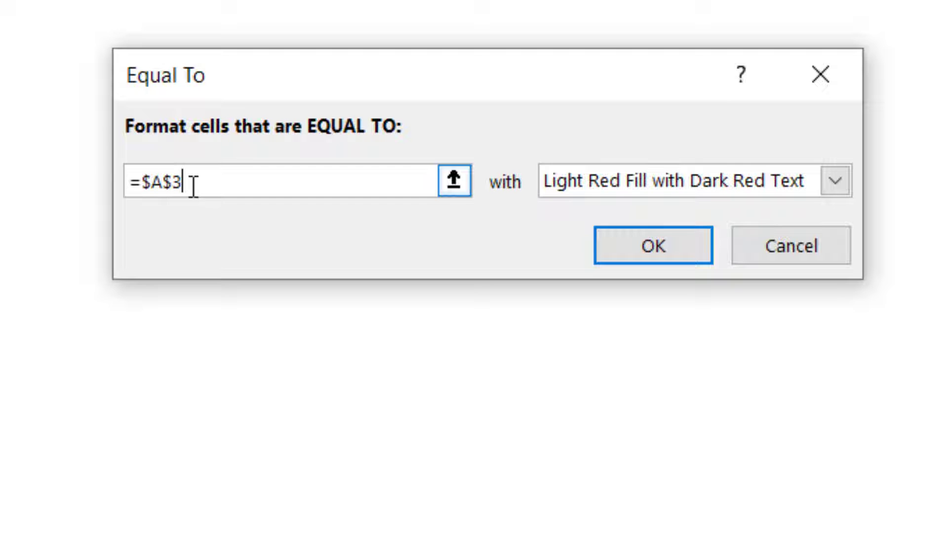
pyautogui.press('F4')
pyautogui.press('F4')
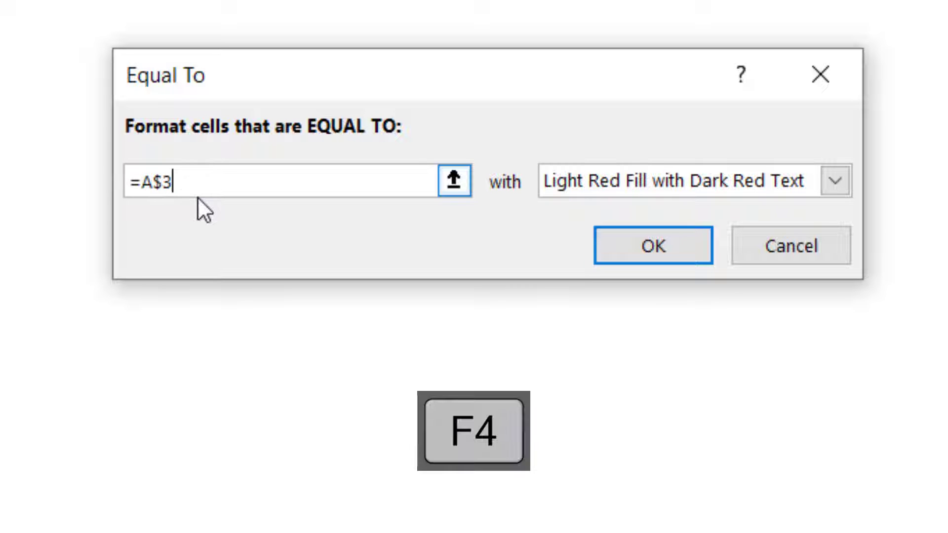
pyautogui.press('F4')
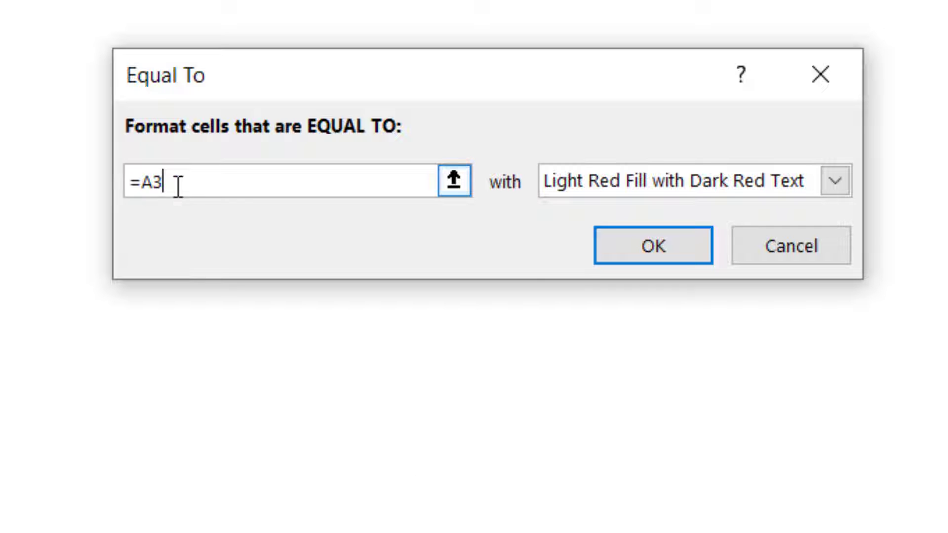
# - Format the column rule's matches with Green Fill with Dark Green Text and apply the rule
pyautogui.click(835, 180)
pyautogui.click(642, 255)
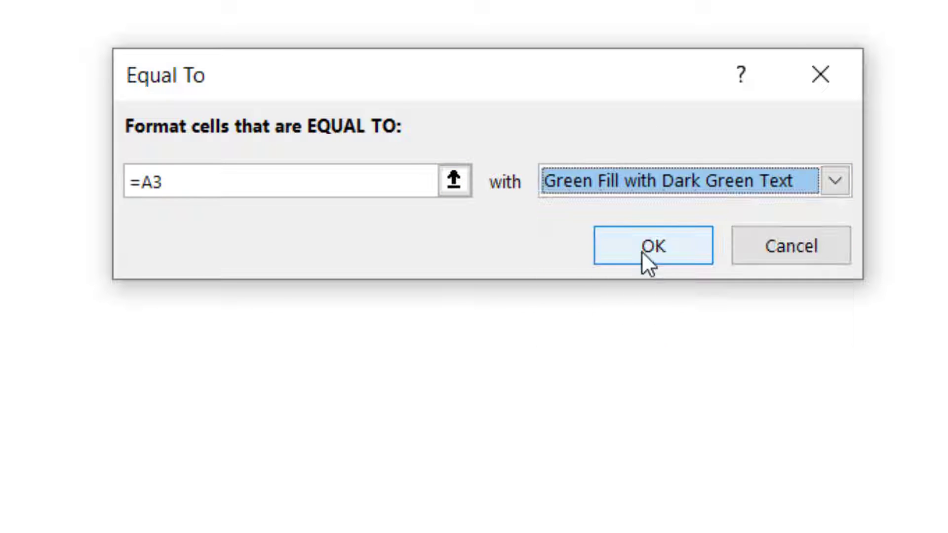
pyautogui.click(650, 247)
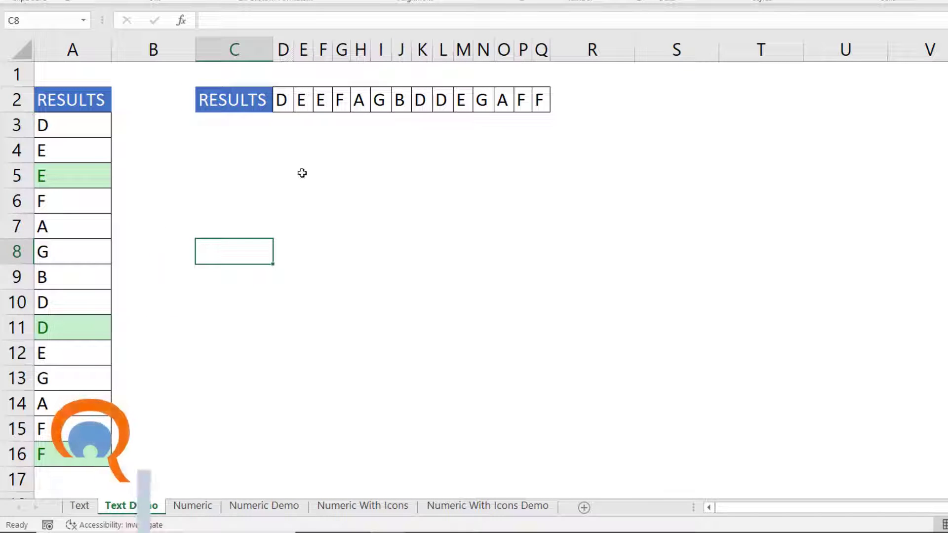
# - Set up an Equal To highlight rule for the horizontal results E2:Q2 that compares with the relative reference =D2
pyautogui.moveTo(281, 99); pyautogui.dragTo(441, 99)
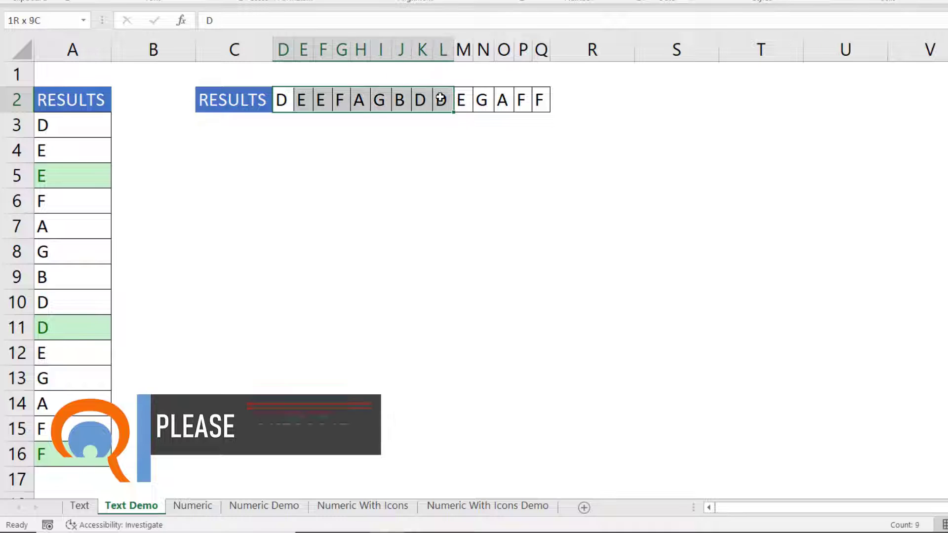
pyautogui.moveTo(303, 99); pyautogui.dragTo(541, 99)
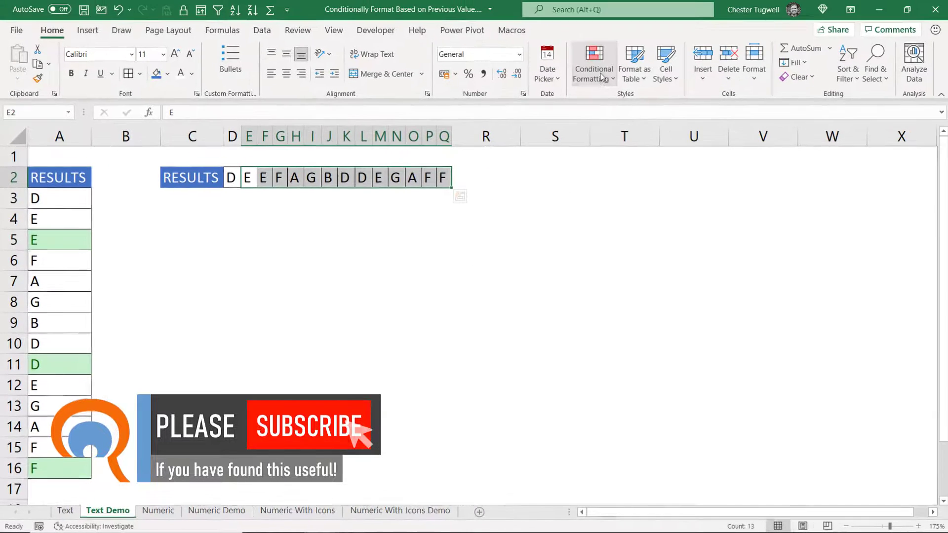
pyautogui.click(675, 11)
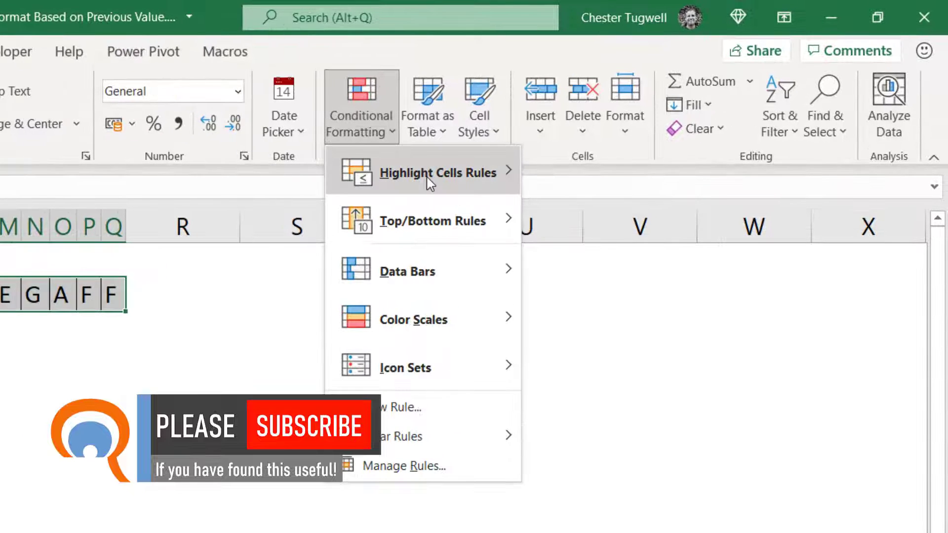
pyautogui.moveTo(427, 176)
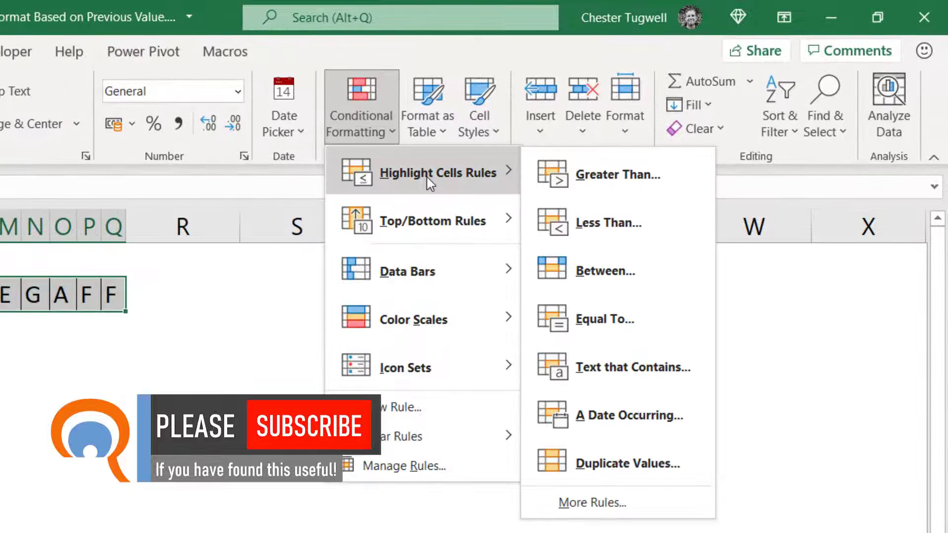
pyautogui.click(597, 316)
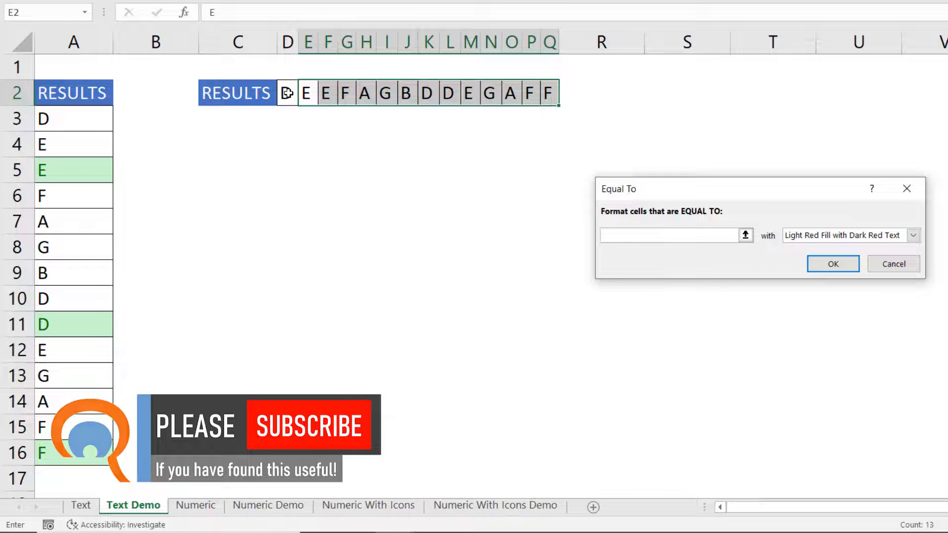
pyautogui.click(286, 93)
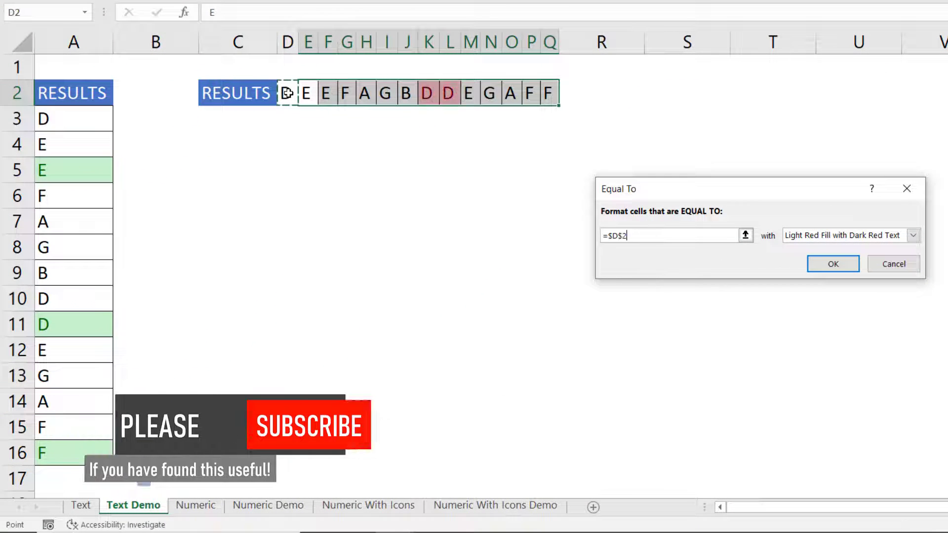
pyautogui.press('F4')
pyautogui.press('F4')
pyautogui.press('F4')
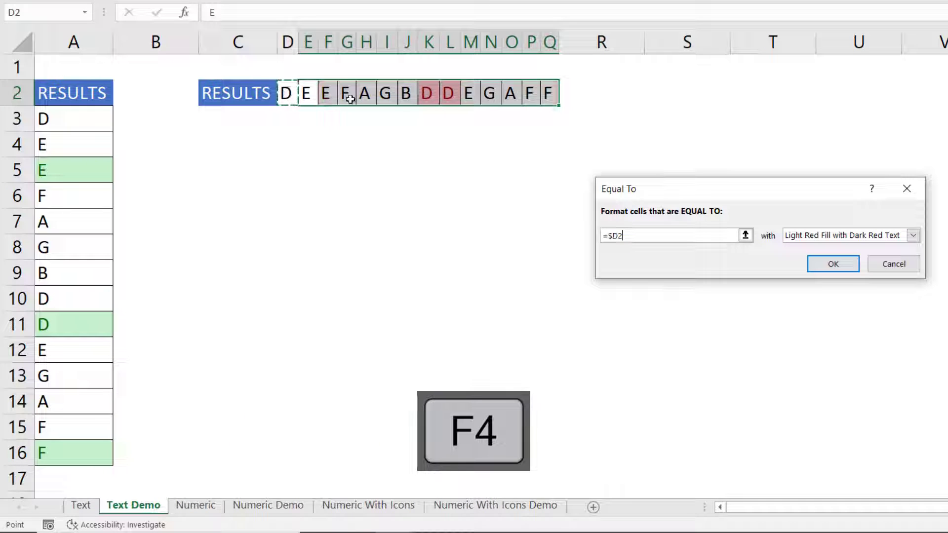
# - Choose Green Fill with Dark Green Text for the horizontal results rule and apply it
pyautogui.click(908, 238)
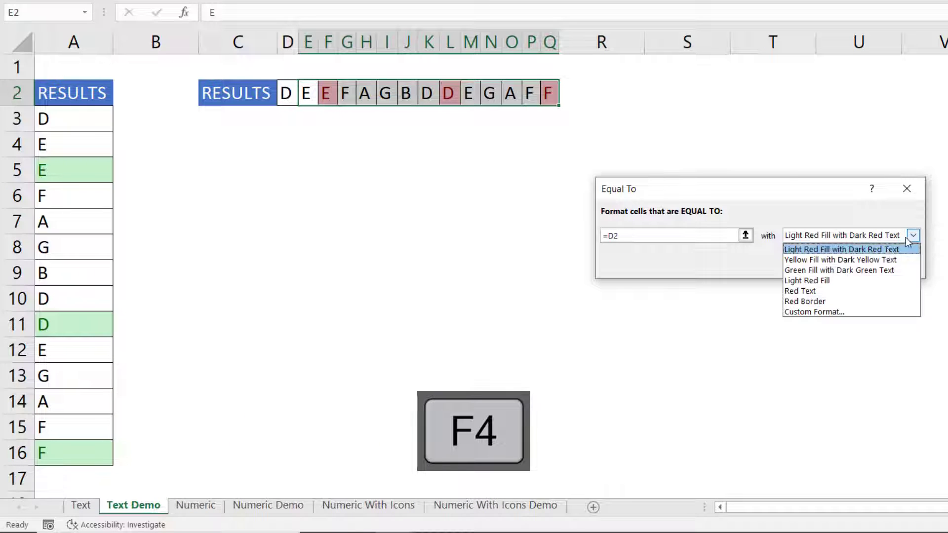
pyautogui.click(834, 270)
pyautogui.click(835, 264)
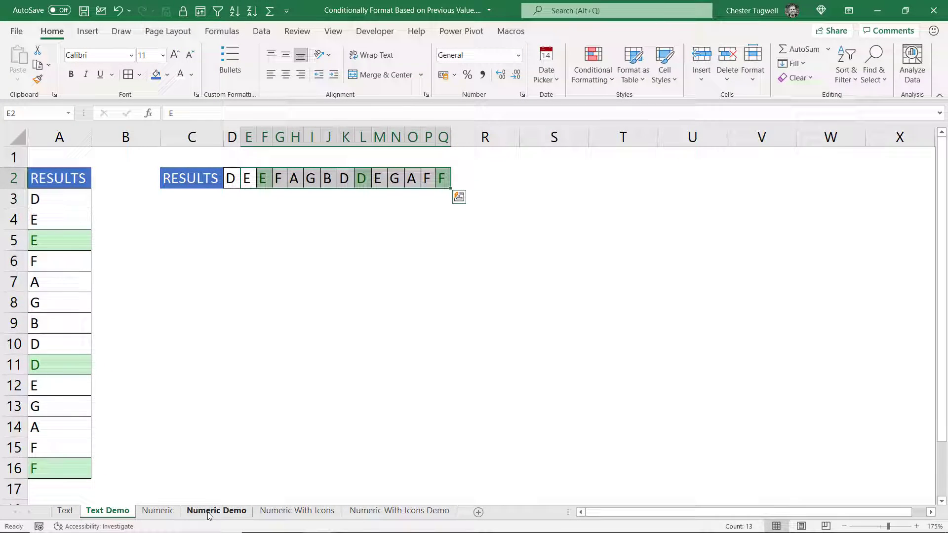
# - On the Numeric Demo sheet, set up a Greater Than highlight rule for sales D4:D14 using the relative reference =D3
pyautogui.click(209, 515)
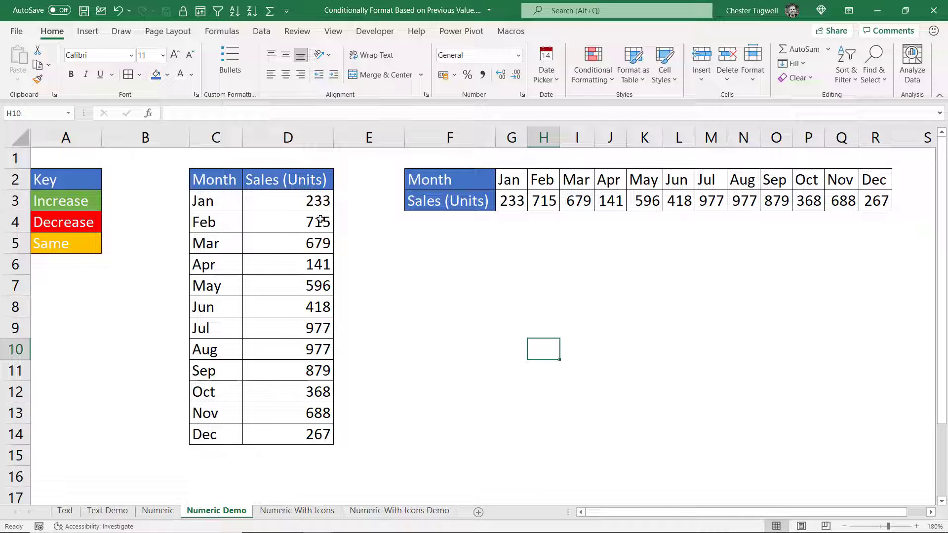
pyautogui.moveTo(301, 222); pyautogui.dragTo(299, 432)
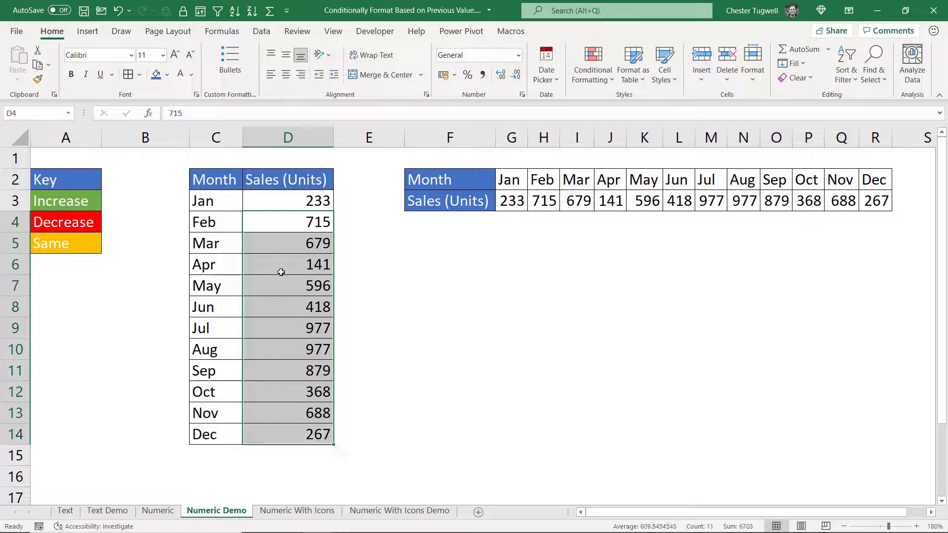
pyautogui.click(609, 70)
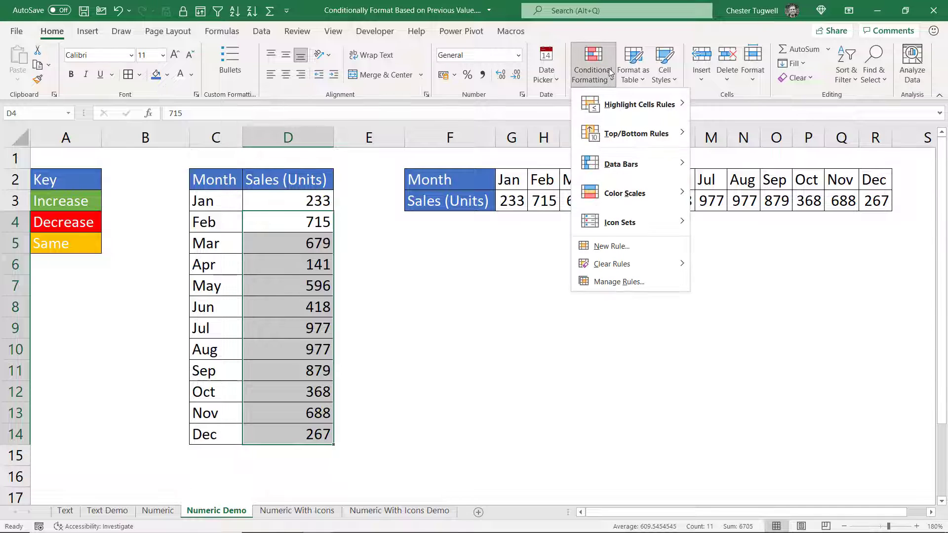
pyautogui.moveTo(621, 95)
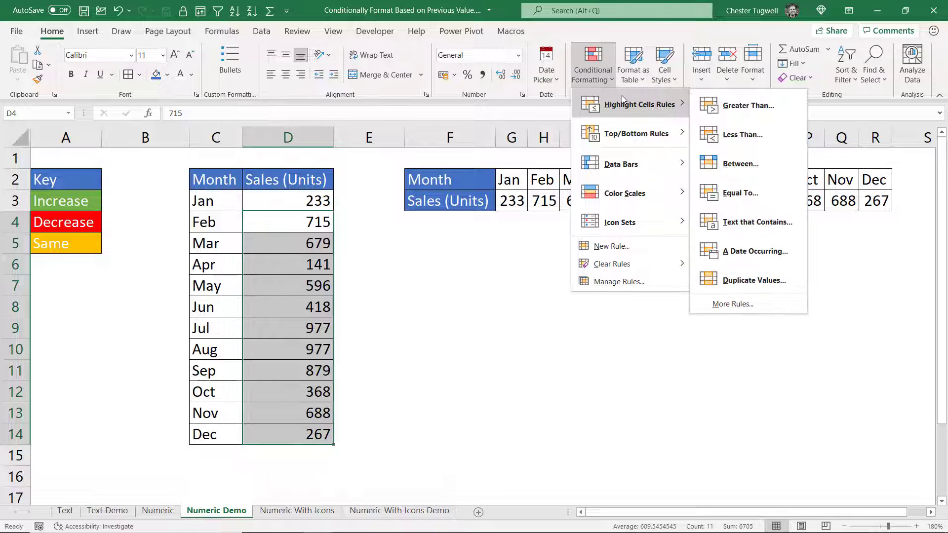
pyautogui.click(743, 105)
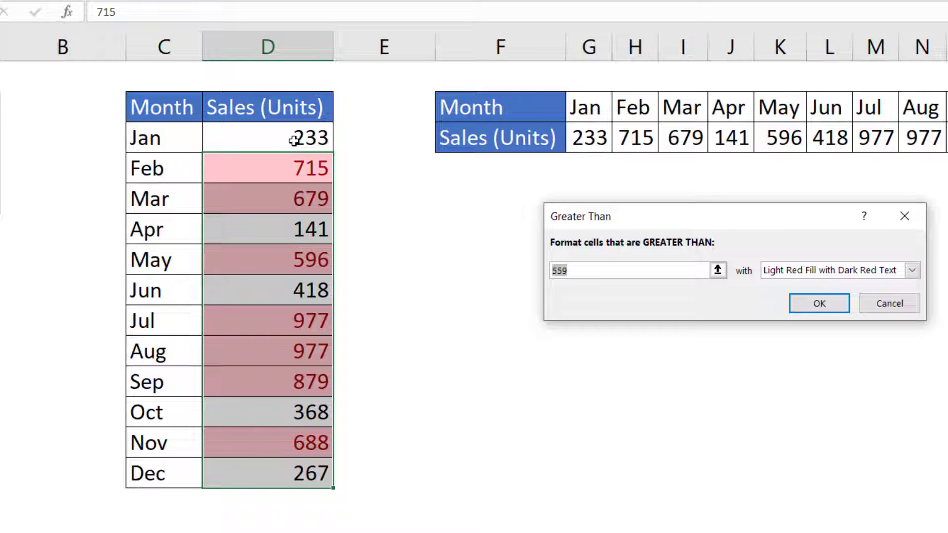
pyautogui.click(295, 140)
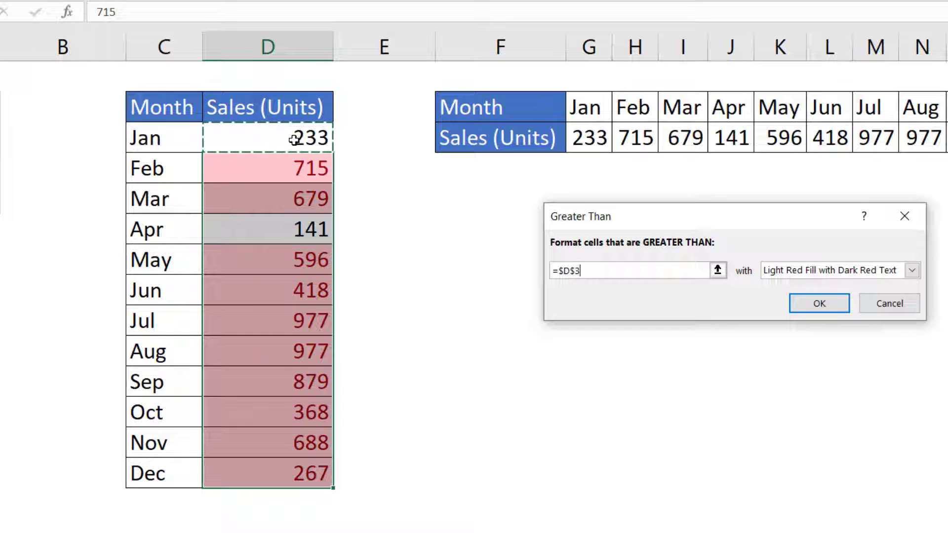
pyautogui.press('F4')
pyautogui.press('F4')
pyautogui.press('F4')
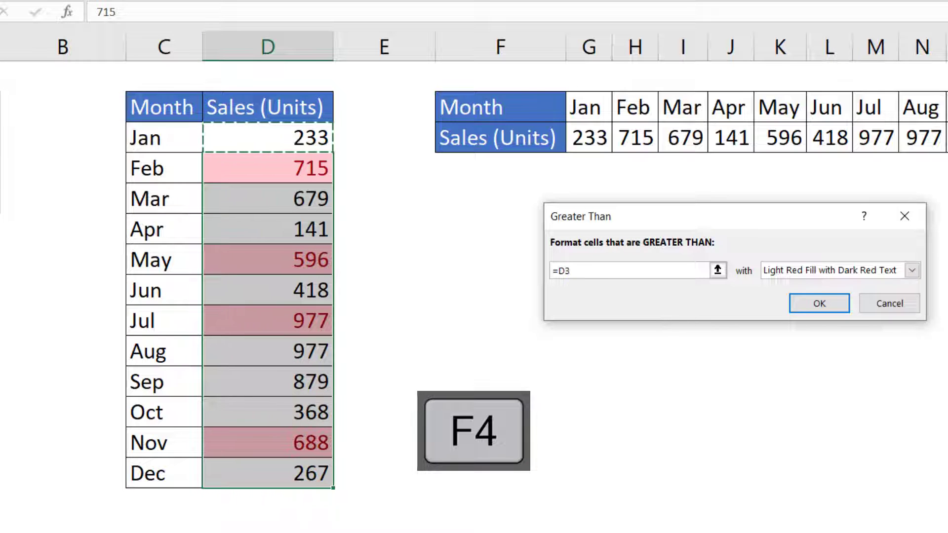
# - Give the Greater Than rule a custom format with green fill and white font, and apply it
pyautogui.click(912, 270)
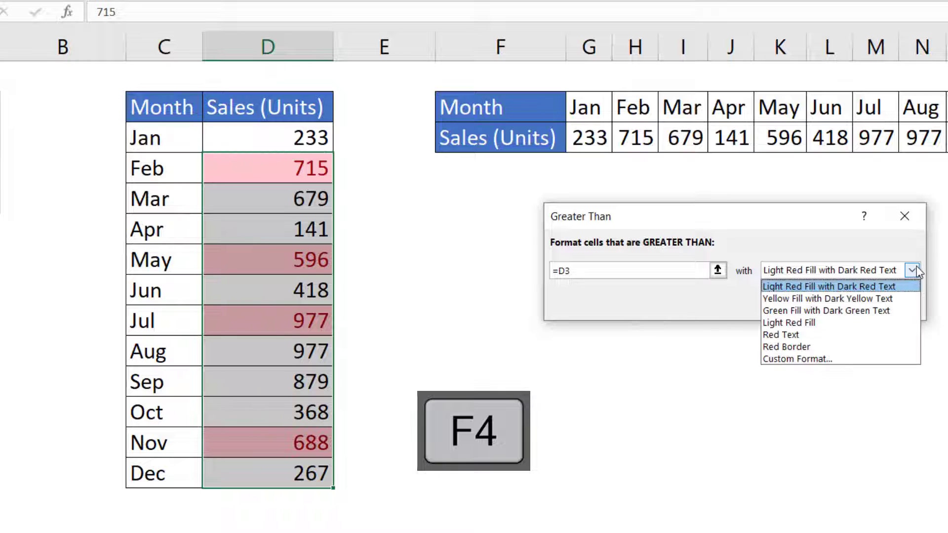
pyautogui.click(781, 359)
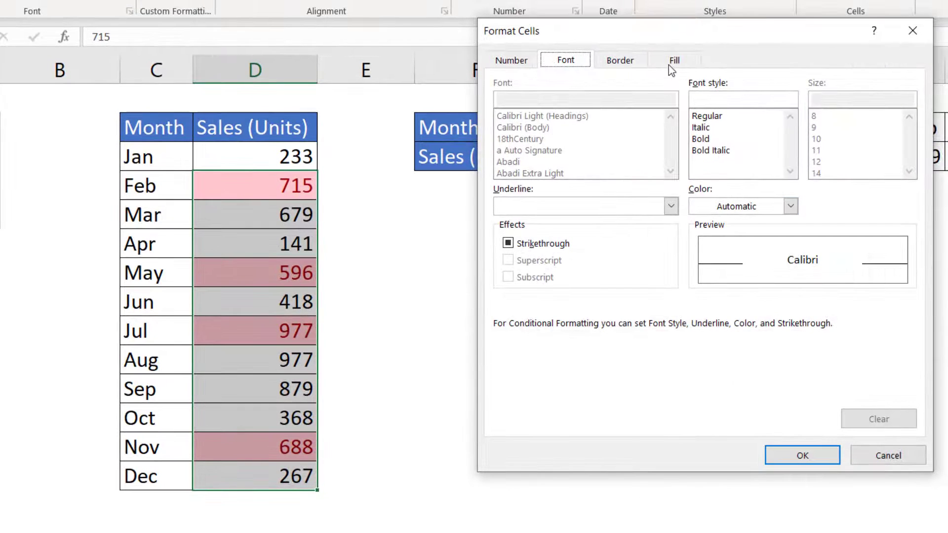
pyautogui.click(671, 61)
pyautogui.click(643, 120)
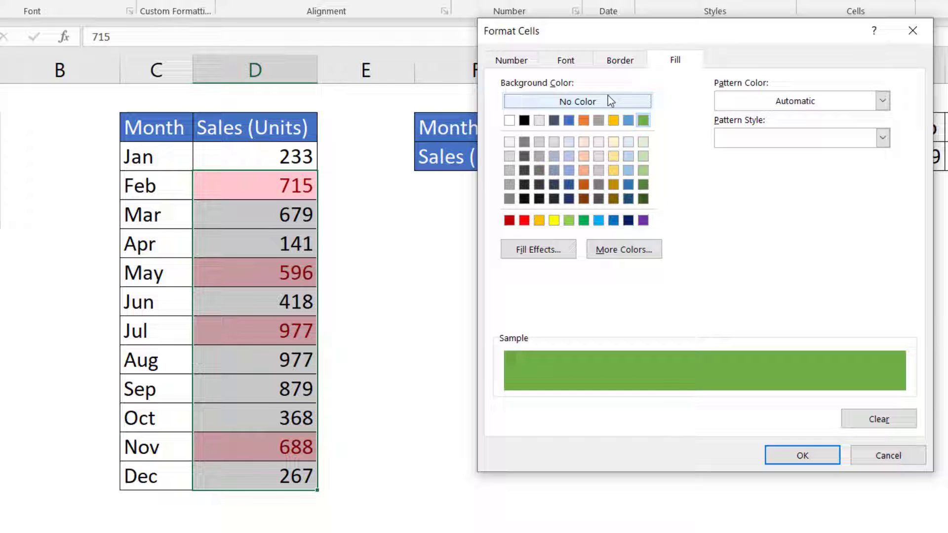
pyautogui.click(566, 60)
pyautogui.click(790, 206)
pyautogui.click(696, 277)
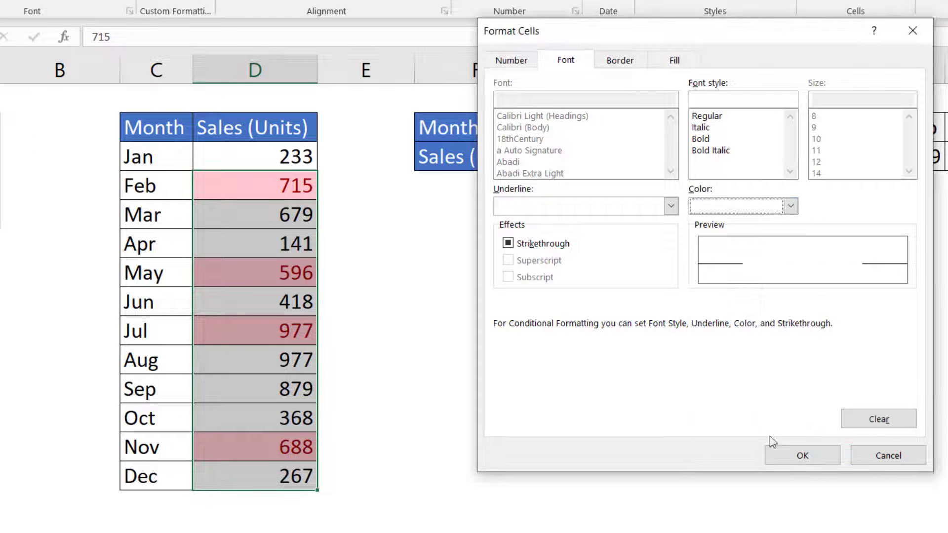
pyautogui.click(791, 463)
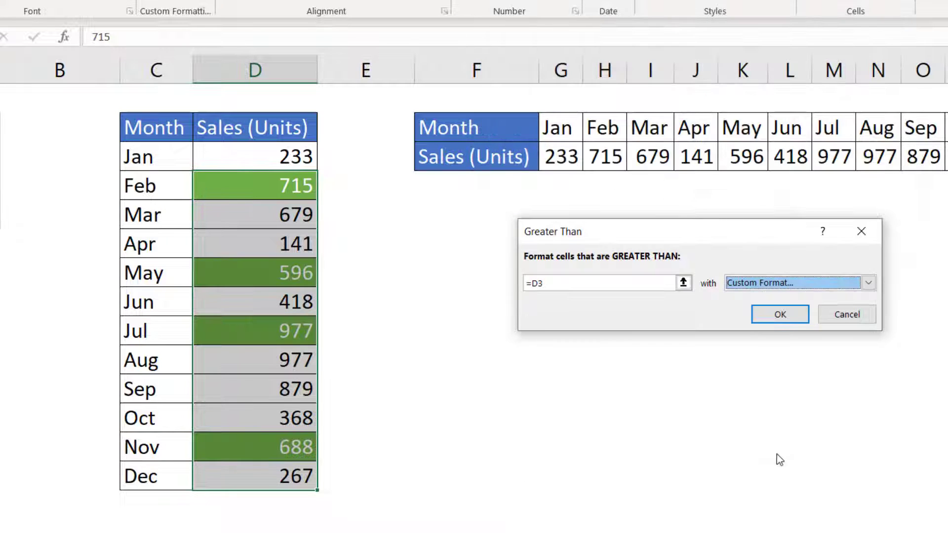
pyautogui.click(773, 315)
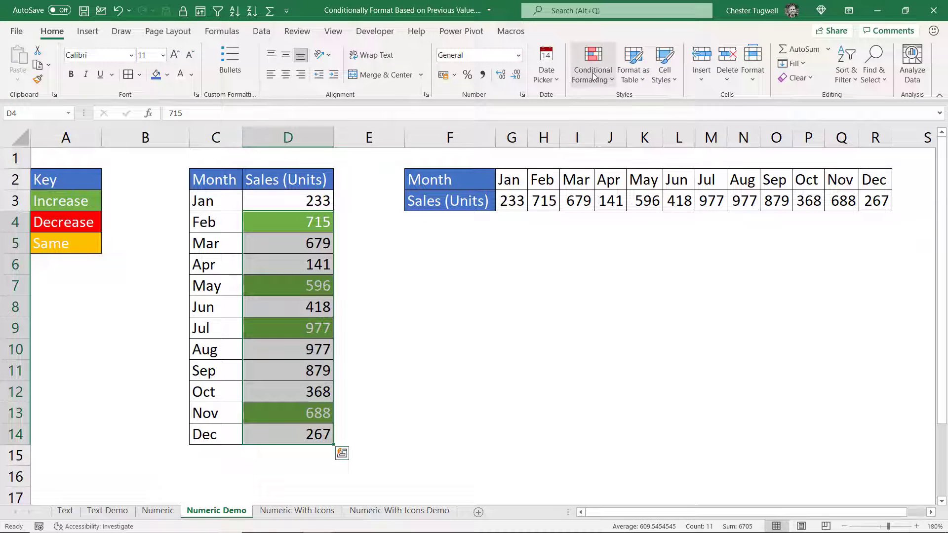
# - Set up a Less Than highlight rule for sales D4:D14 that compares with the relative reference =D3
pyautogui.click(594, 75)
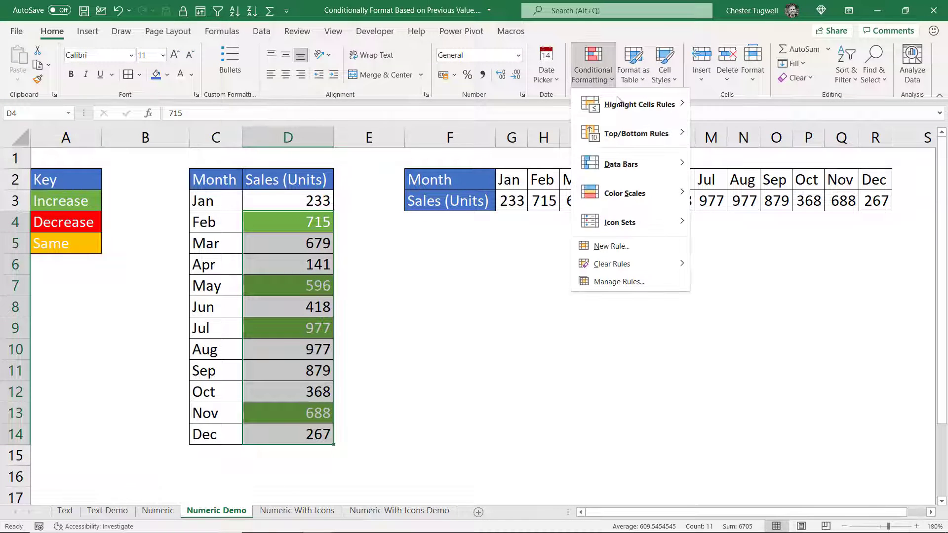
pyautogui.moveTo(671, 109)
pyautogui.click(741, 134)
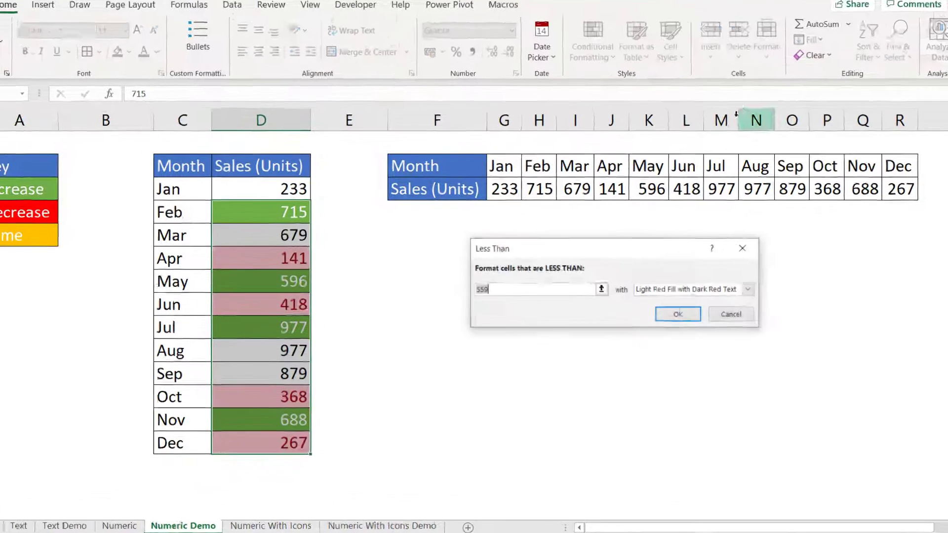
pyautogui.click(211, 149)
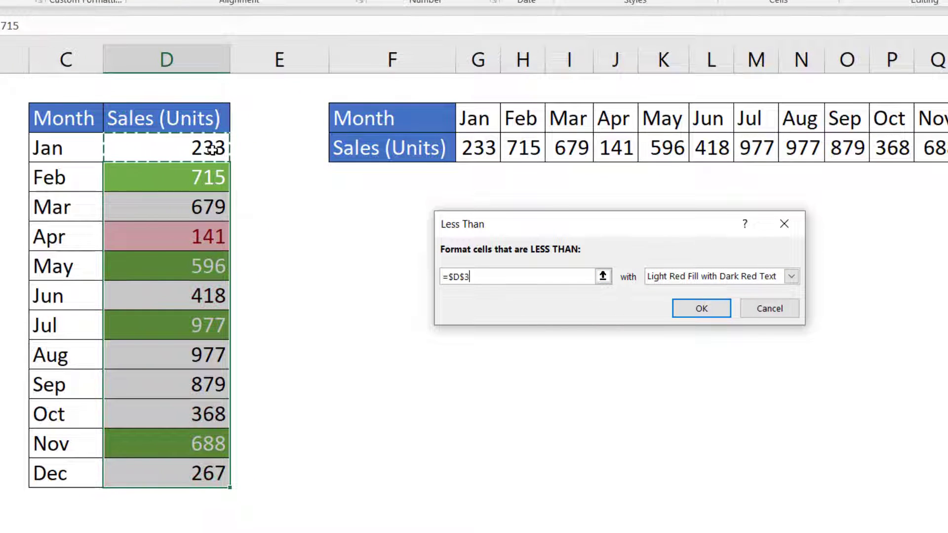
pyautogui.press('F4')
pyautogui.press('F4')
pyautogui.press('F4')
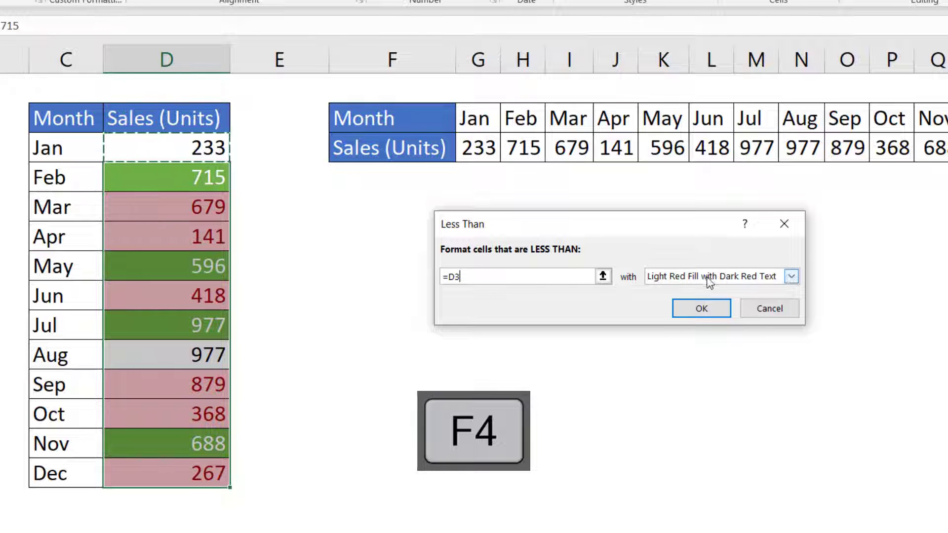
# - Give the Less Than rule a custom format with red fill and white font, and apply it
pyautogui.click(791, 276)
pyautogui.click(688, 366)
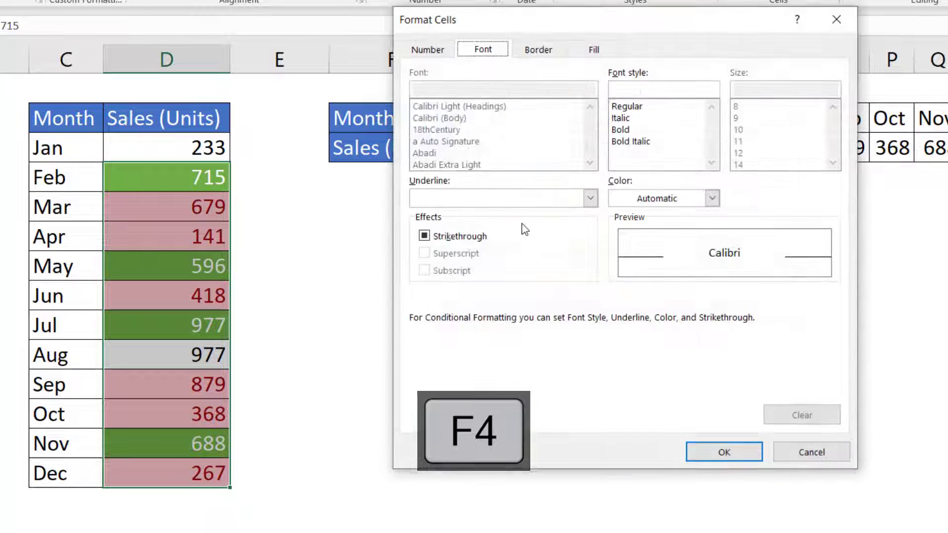
pyautogui.click(590, 48)
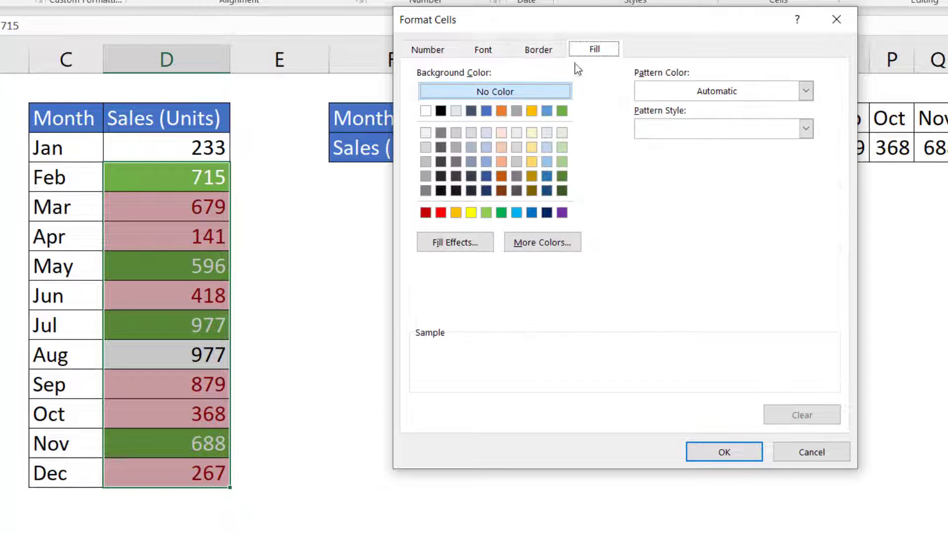
pyautogui.click(441, 213)
pyautogui.click(484, 50)
pyautogui.click(713, 198)
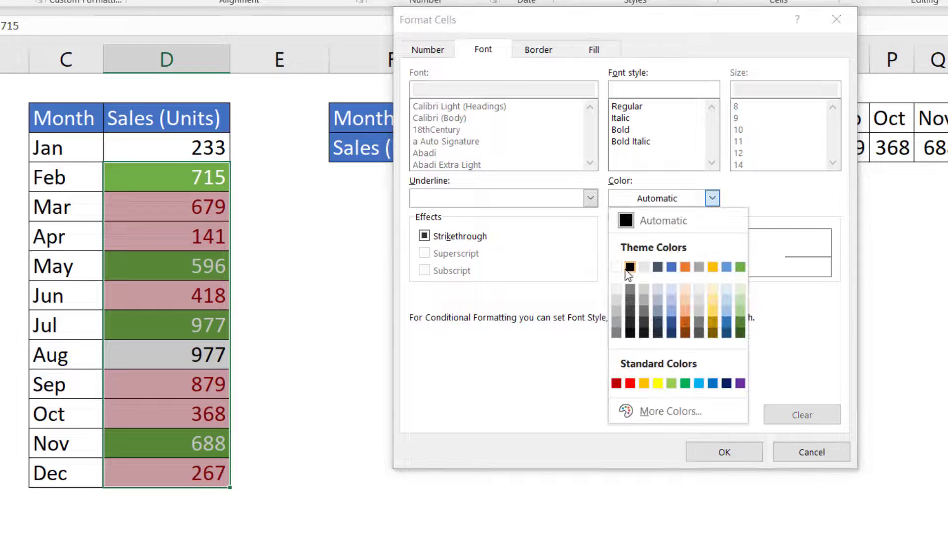
pyautogui.click(618, 270)
pyautogui.click(701, 458)
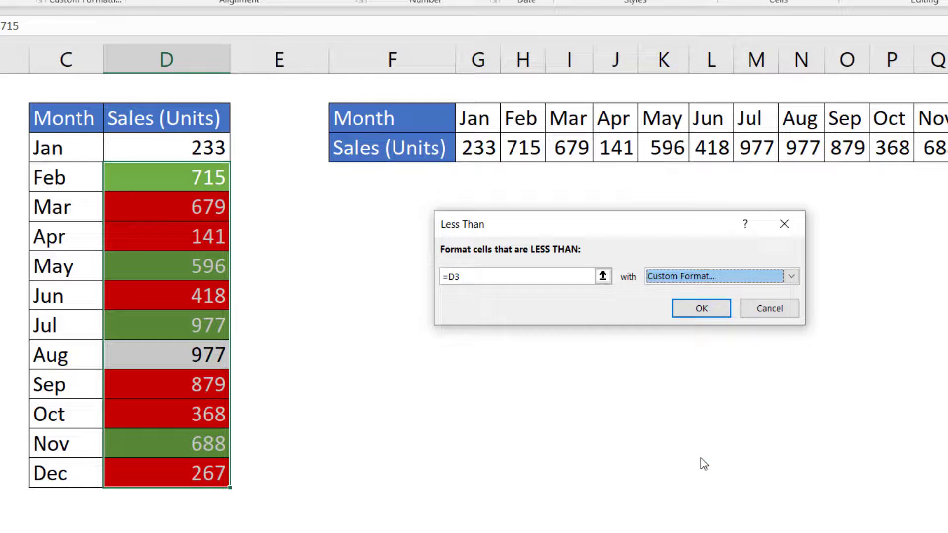
pyautogui.click(700, 308)
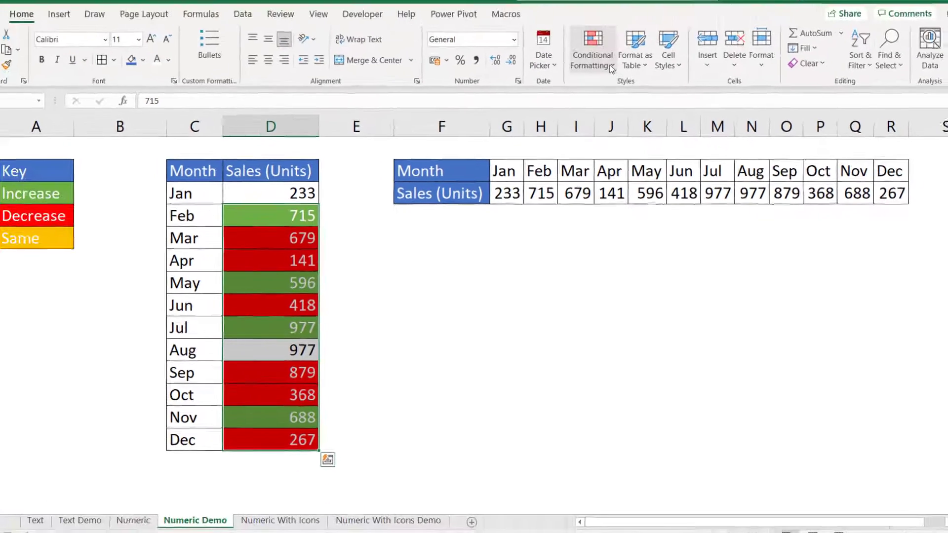
# - Set up an Equal To highlight rule for sales D4:D14 using the relative reference =D3
pyautogui.click(609, 66)
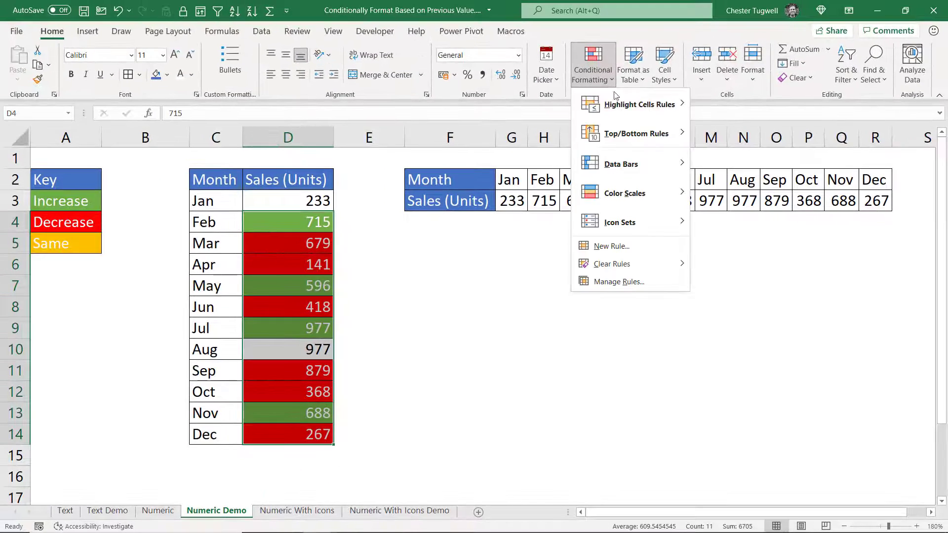
pyautogui.moveTo(639, 91)
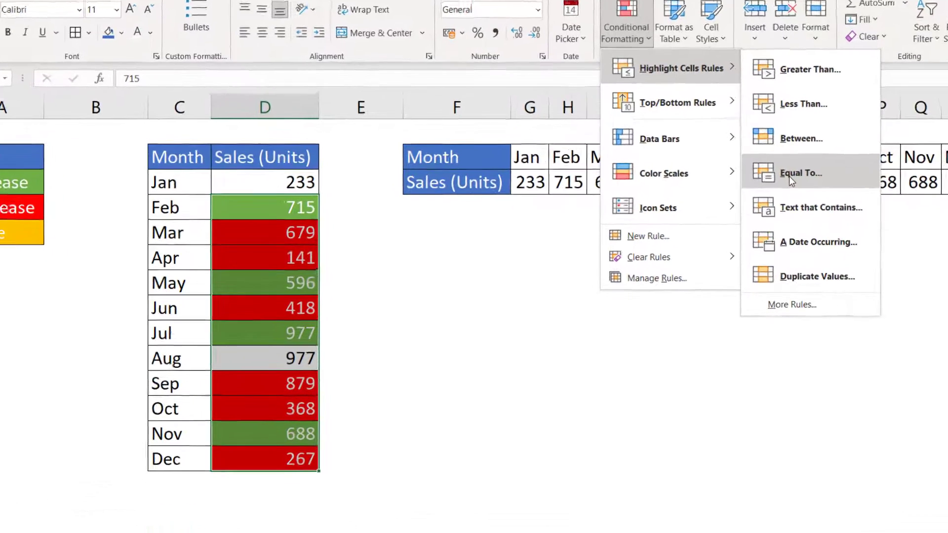
pyautogui.click(730, 195)
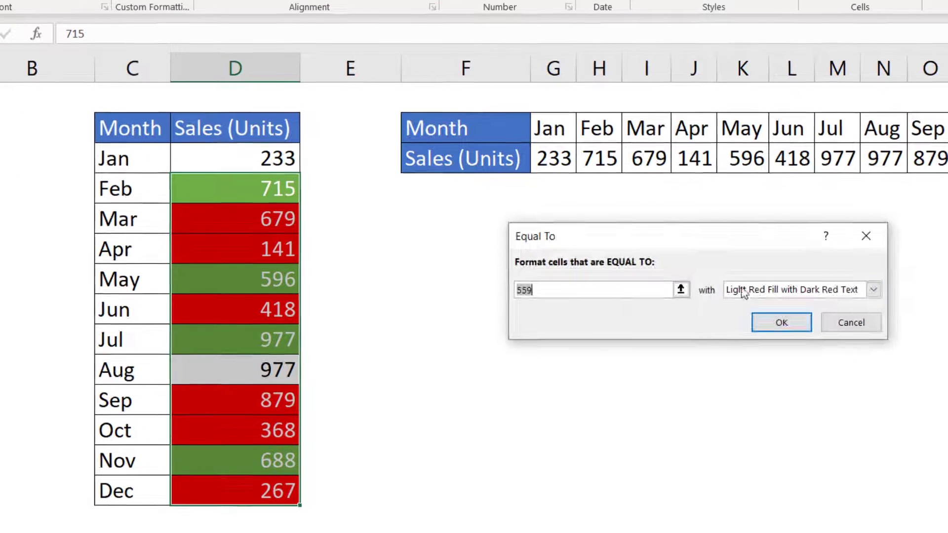
pyautogui.click(257, 158)
pyautogui.press('F4')
pyautogui.press('F4')
pyautogui.press('F4')
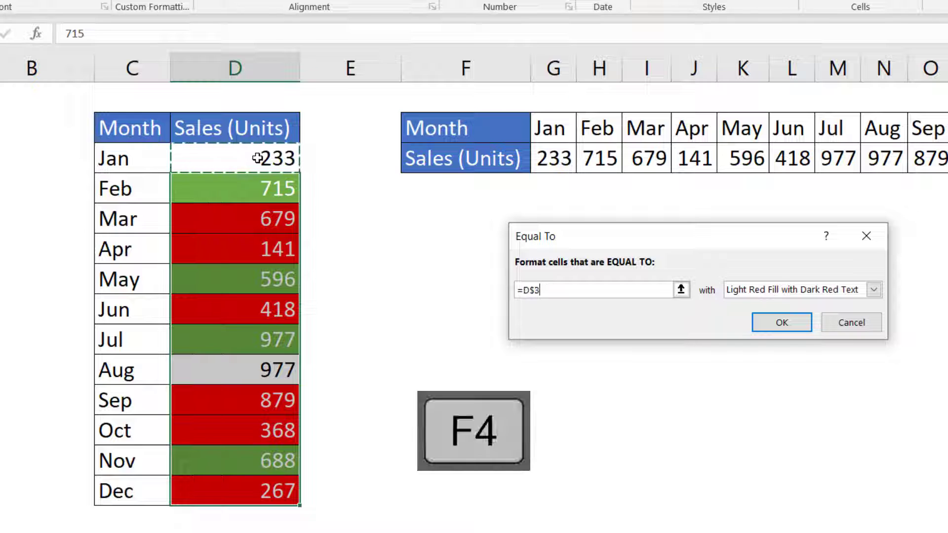
# - Give the Equal To rule a custom format with gold fill and white font, and apply it
pyautogui.click(874, 289)
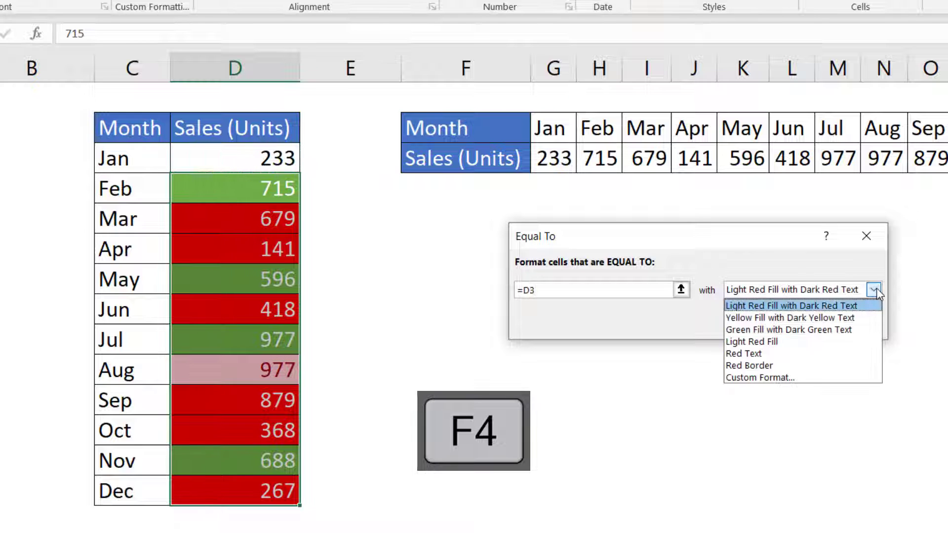
pyautogui.click(782, 378)
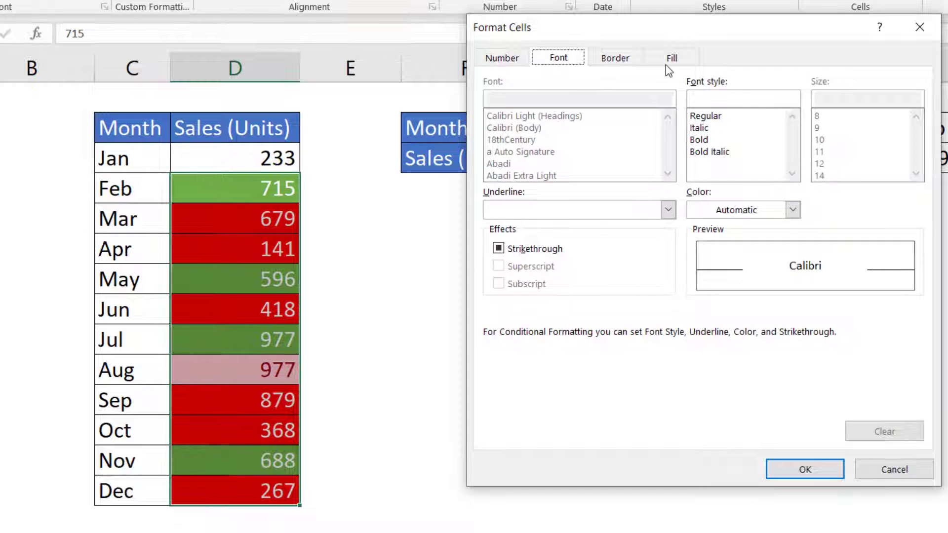
pyautogui.click(669, 64)
pyautogui.click(608, 121)
pyautogui.click(567, 64)
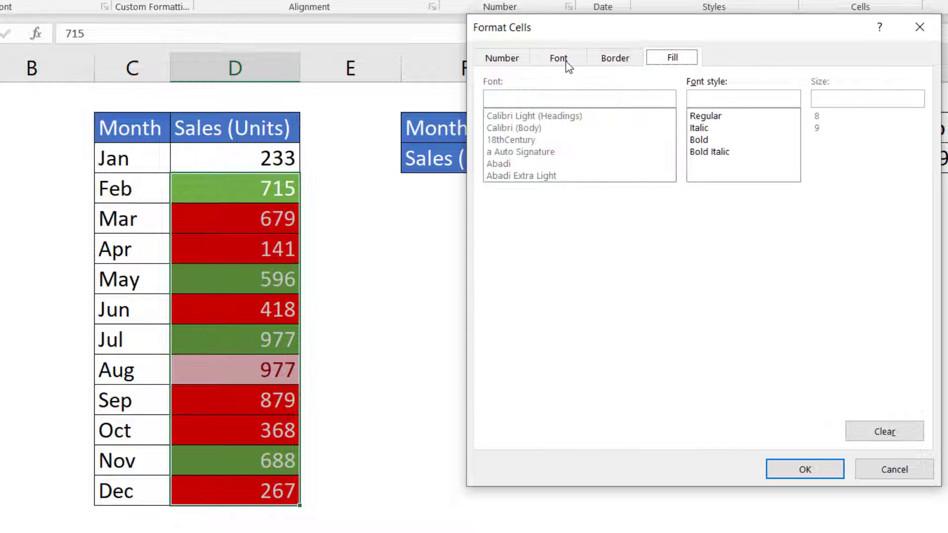
pyautogui.click(791, 209)
pyautogui.click(704, 281)
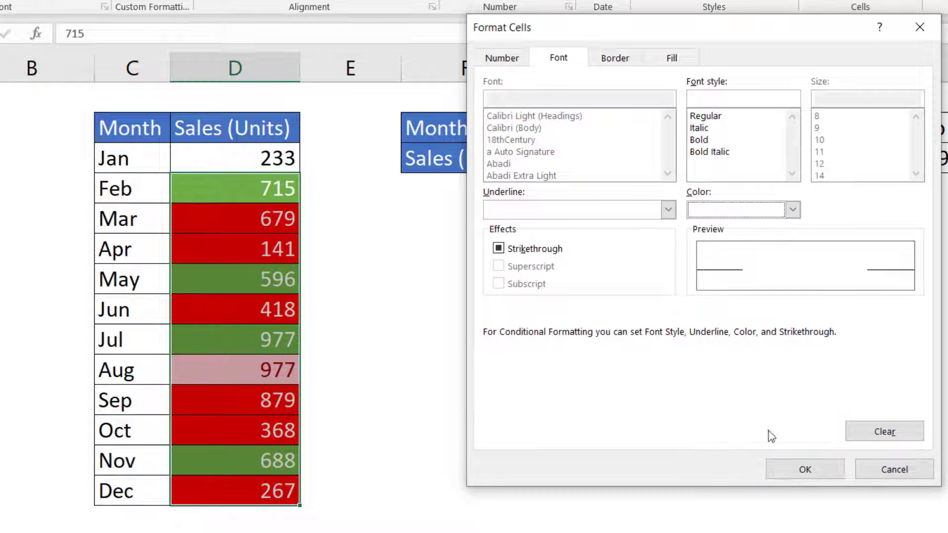
pyautogui.click(800, 469)
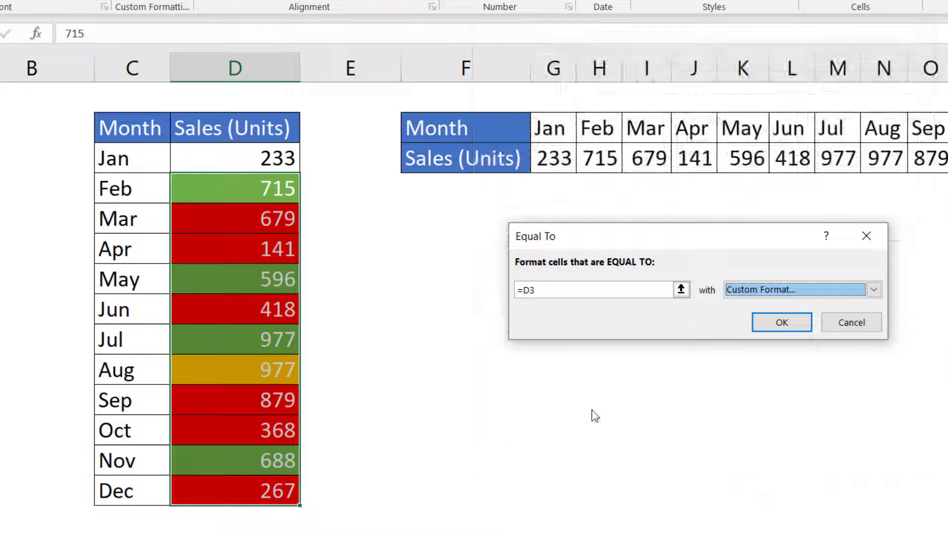
pyautogui.click(774, 326)
pyautogui.click(466, 339)
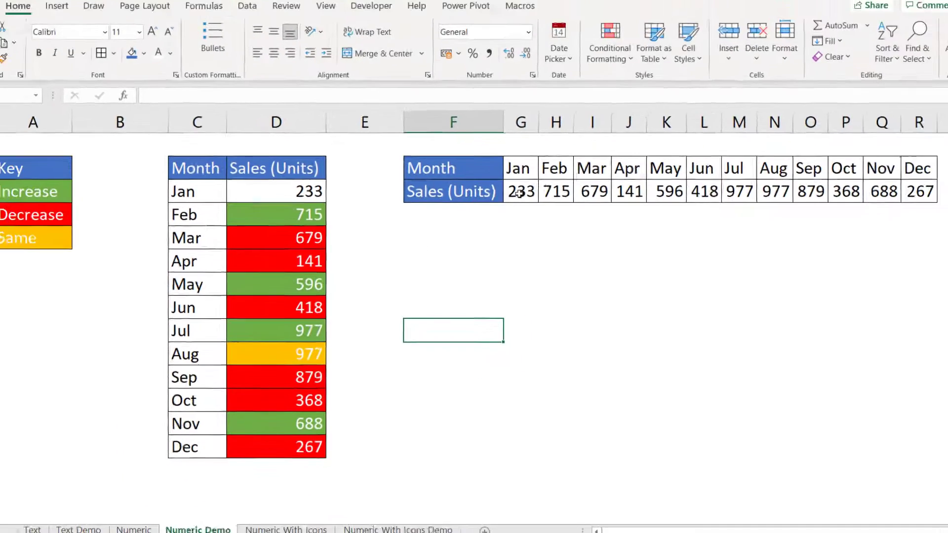
# - Set up a Greater Than highlight rule for the horizontal sales figures H3:R3 using the relative reference =G3
pyautogui.moveTo(552, 158); pyautogui.dragTo(868, 151)
pyautogui.moveTo(731, 196); pyautogui.dragTo(741, 198)
pyautogui.moveTo(545, 201); pyautogui.dragTo(881, 199)
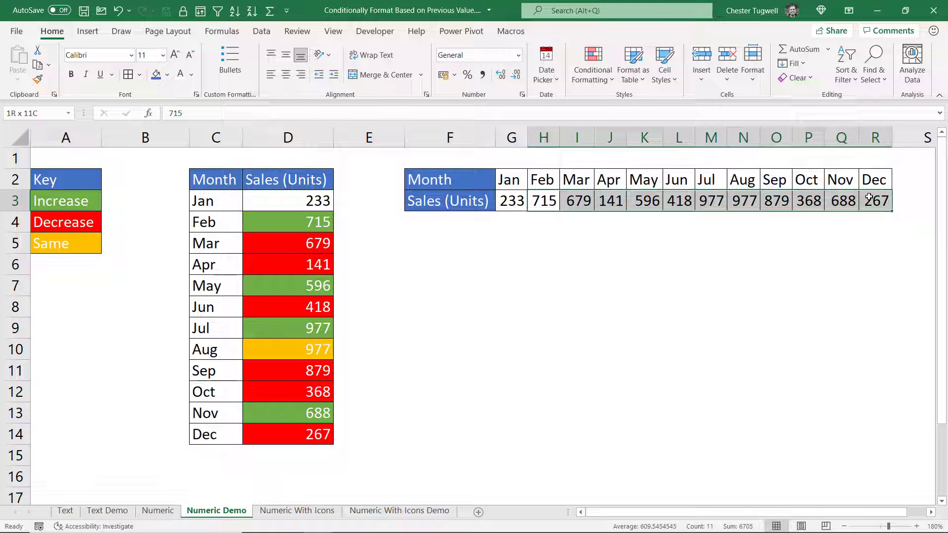
pyautogui.click(587, 80)
pyautogui.moveTo(616, 106)
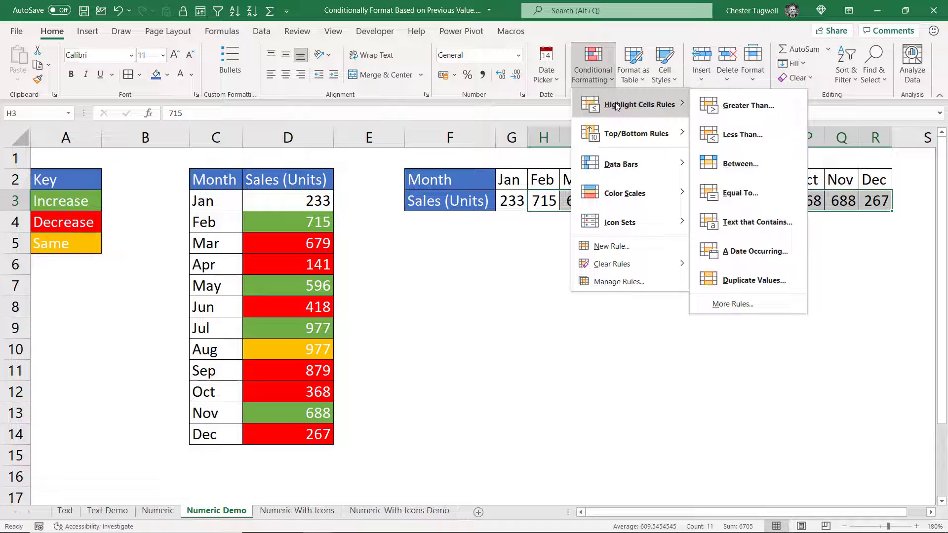
pyautogui.click(735, 106)
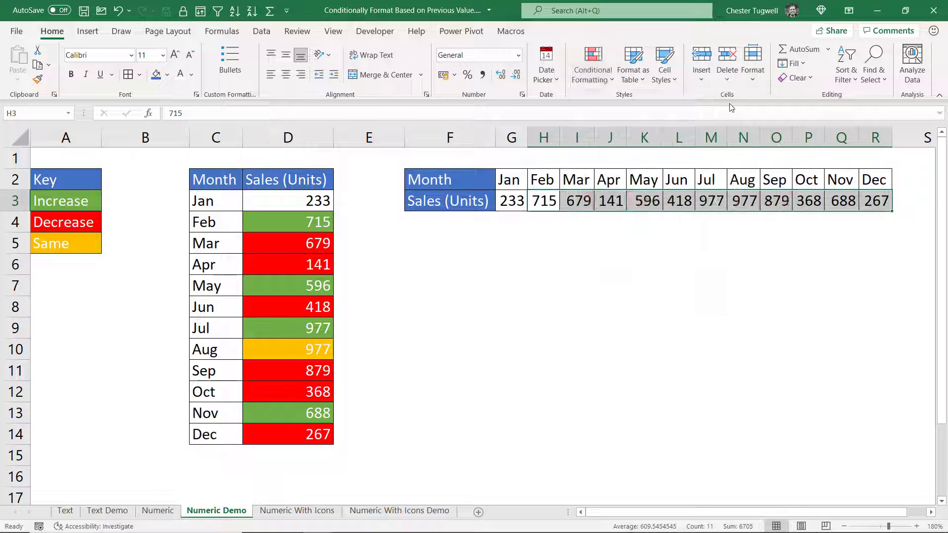
pyautogui.click(516, 201)
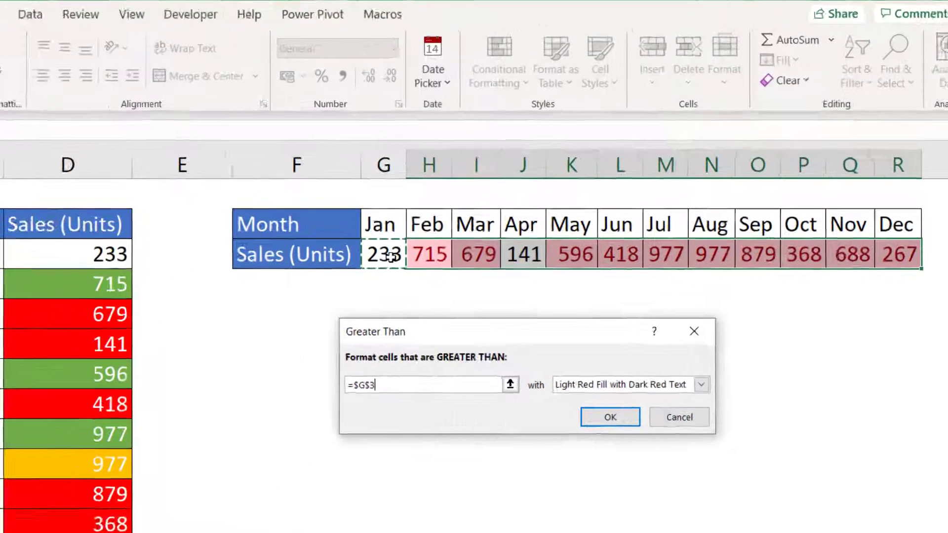
pyautogui.press('F4')
pyautogui.press('F4')
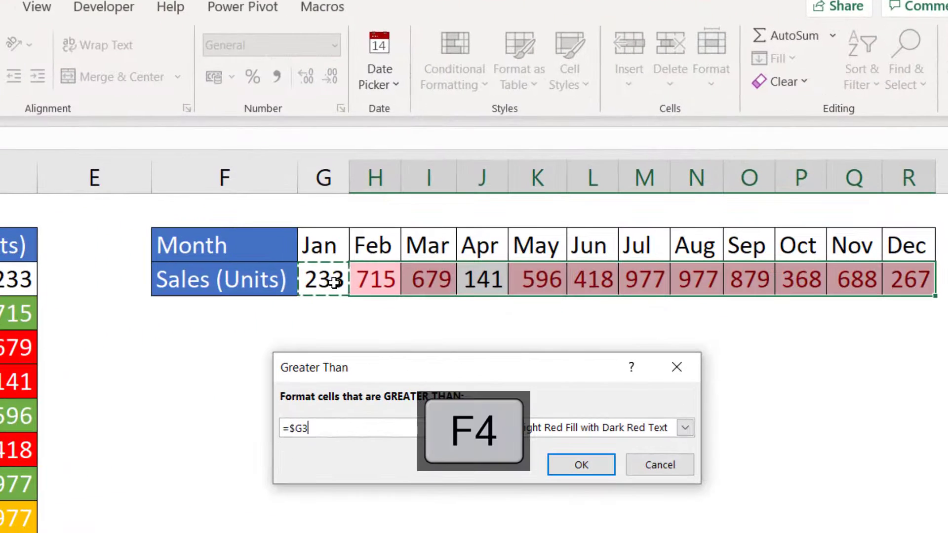
pyautogui.press('F4')
# - Choose Yellow Fill with Dark Yellow Text for the horizontal Greater Than rule and apply it
pyautogui.click(670, 428)
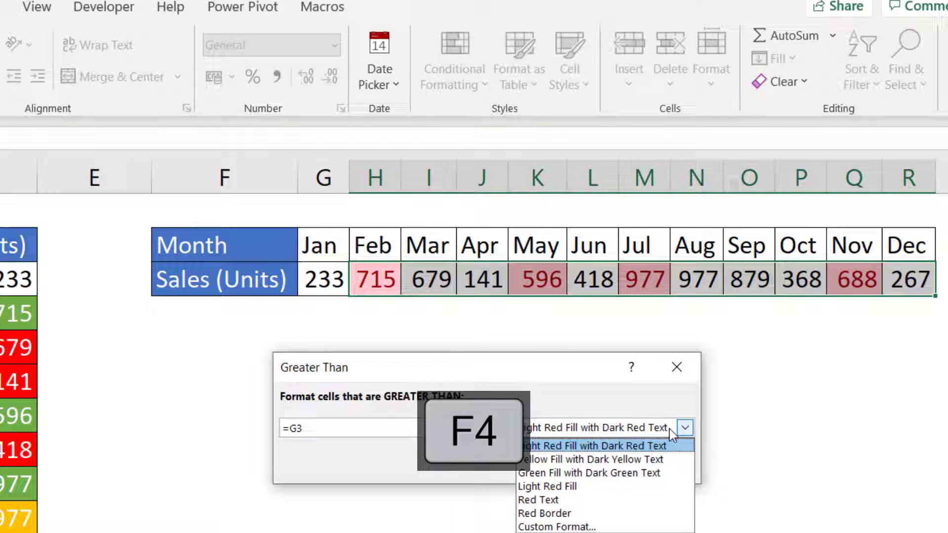
pyautogui.click(546, 460)
pyautogui.click(574, 471)
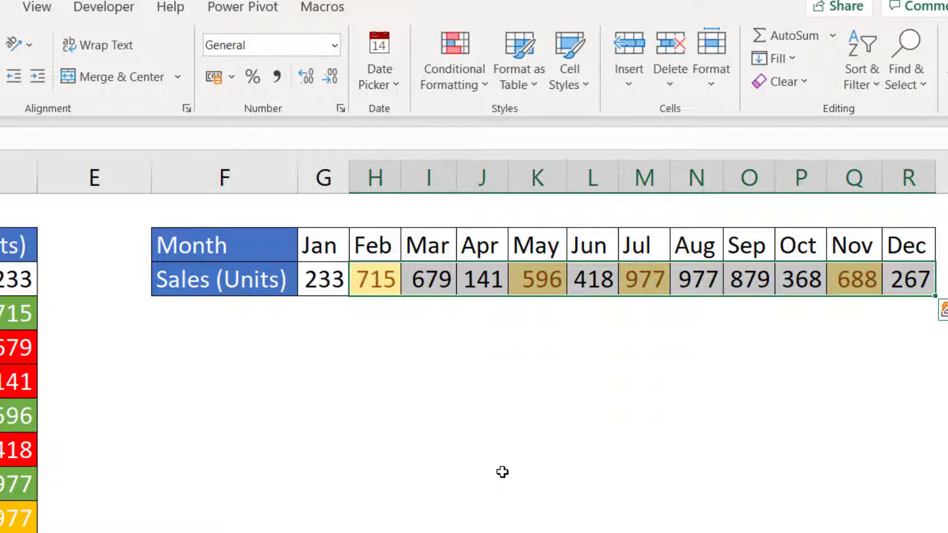
pyautogui.click(500, 473)
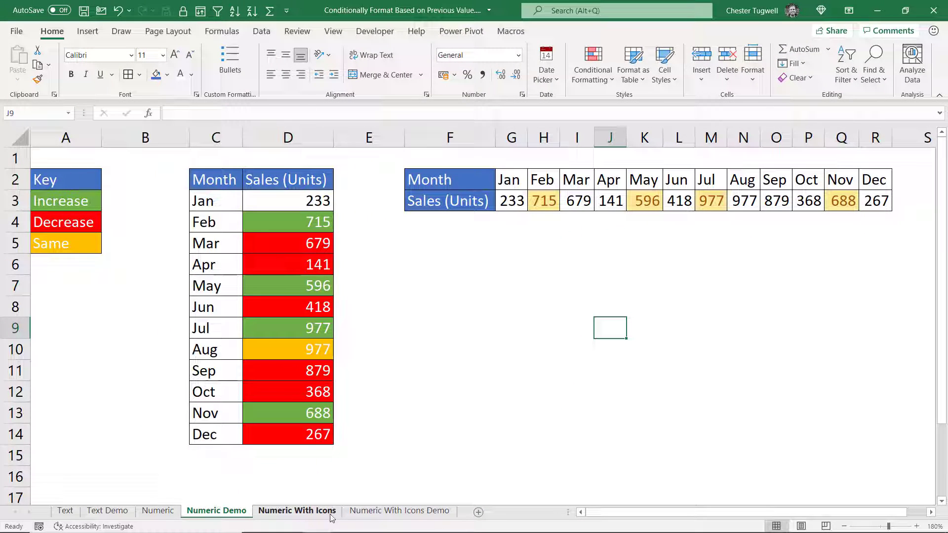
# - On the Numeric With Icons Demo sheet, enter the formula =B4-B3 in C4 for February's change in sales
pyautogui.click(364, 514)
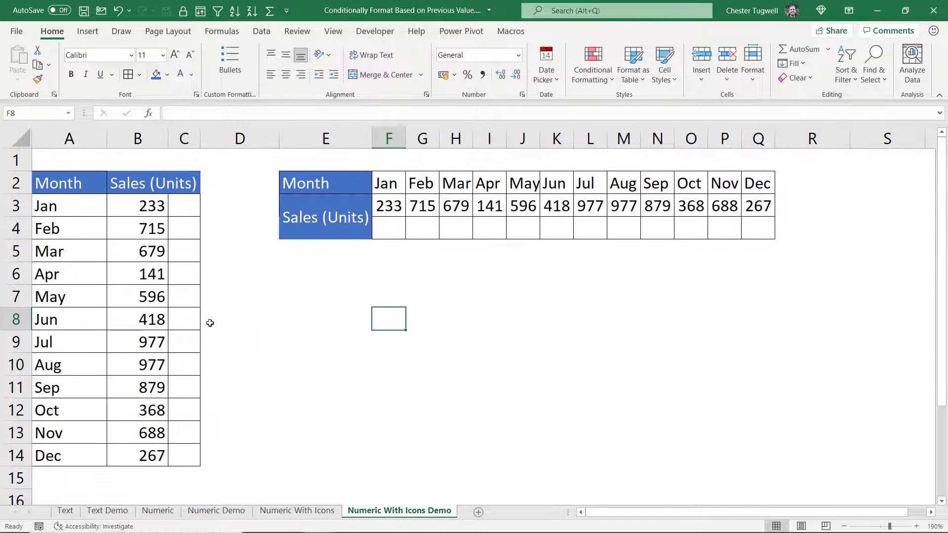
pyautogui.click(190, 227)
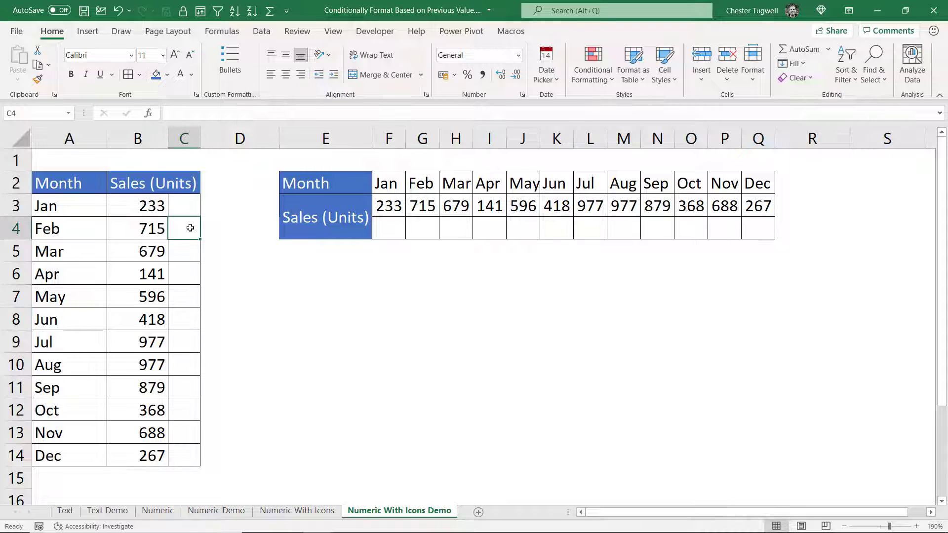
pyautogui.write('=')
pyautogui.click(155, 229)
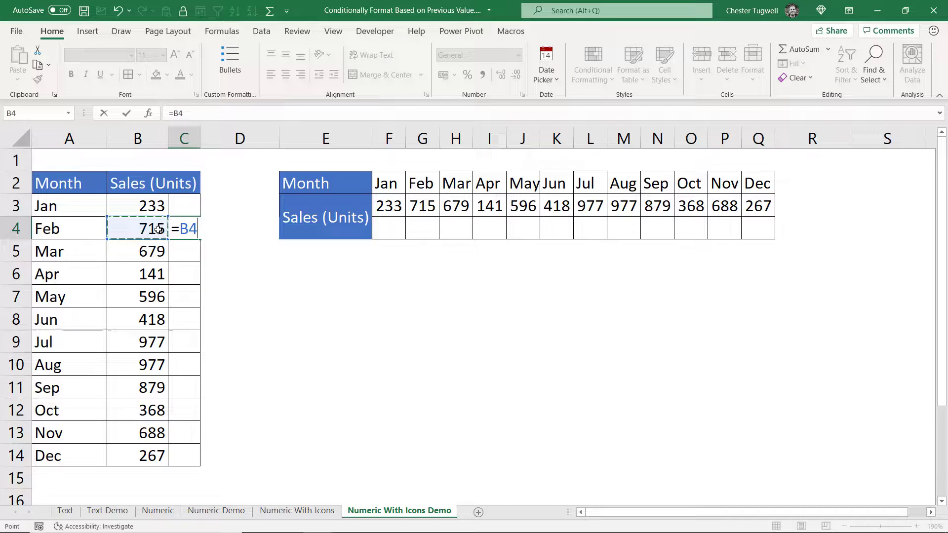
pyautogui.write('-')
pyautogui.click(153, 208)
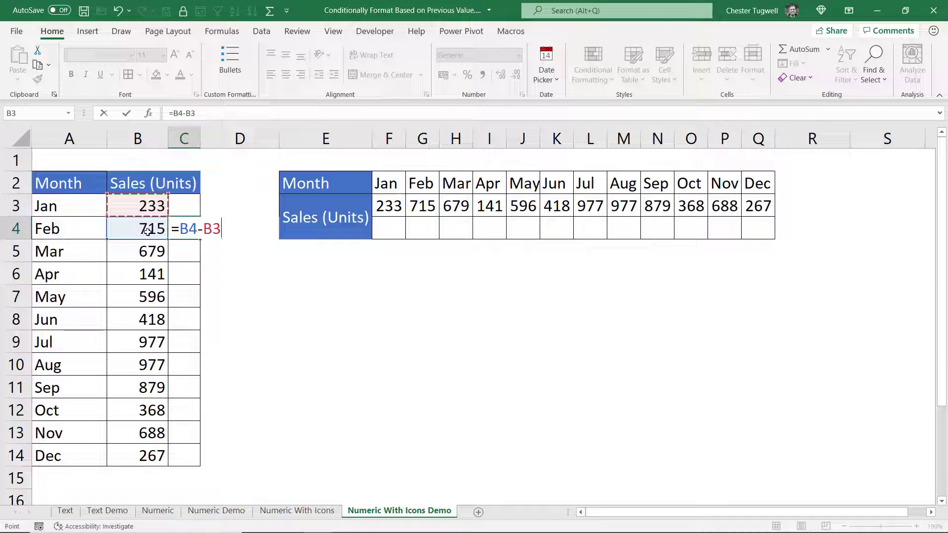
pyautogui.press('Return')
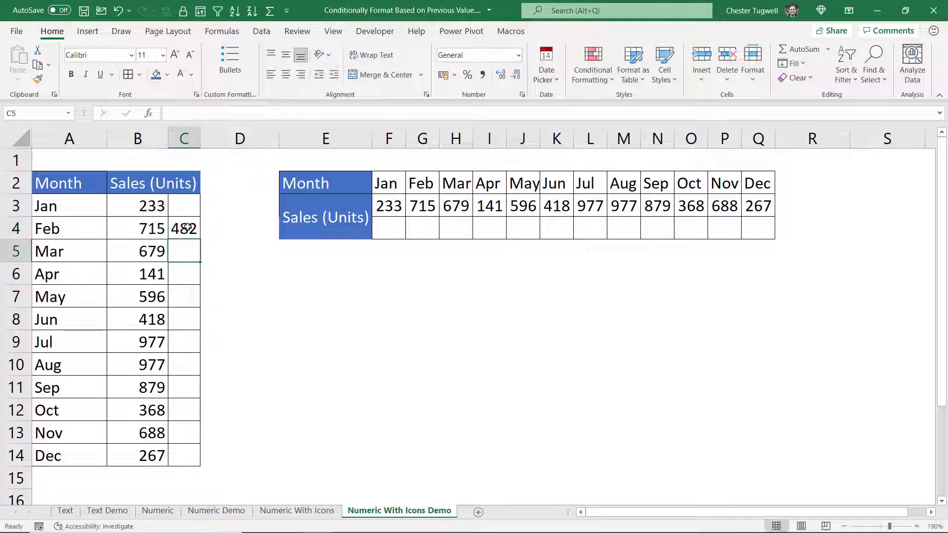
# - Fill the difference formula from C4 down to C14 and widen column C to fit the values
pyautogui.click(197, 233)
pyautogui.doubleClick(201, 240)
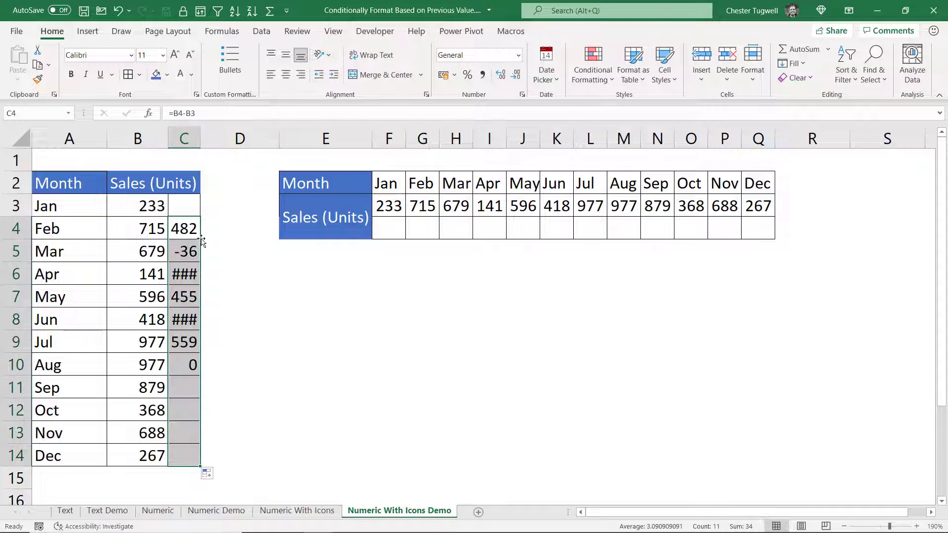
pyautogui.moveTo(202, 140); pyautogui.dragTo(214, 140)
pyautogui.click(201, 250)
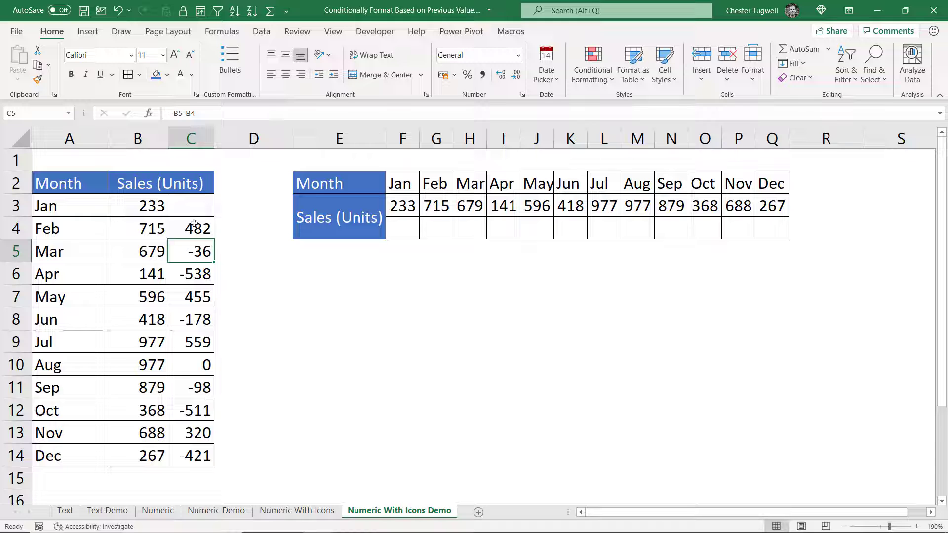
# - Start a custom icon-set rule for the differences in C4:C14, using red, yellow and green arrows and showing icons only
pyautogui.moveTo(194, 223); pyautogui.dragTo(190, 455)
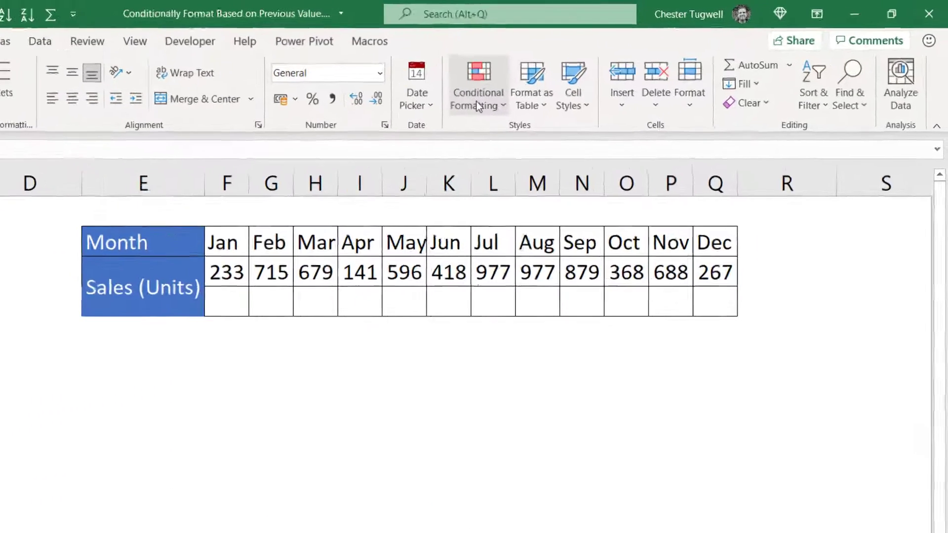
pyautogui.click(591, 76)
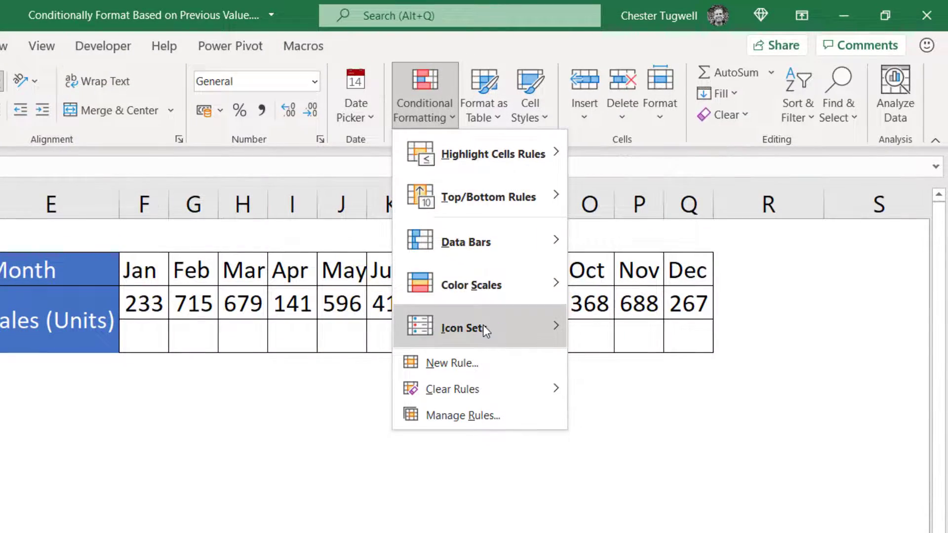
pyautogui.moveTo(482, 325)
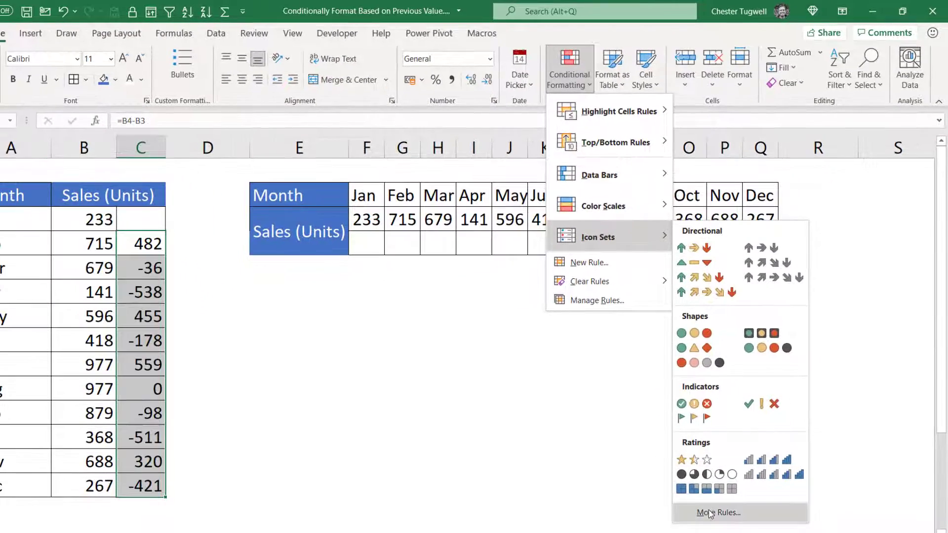
pyautogui.click(717, 513)
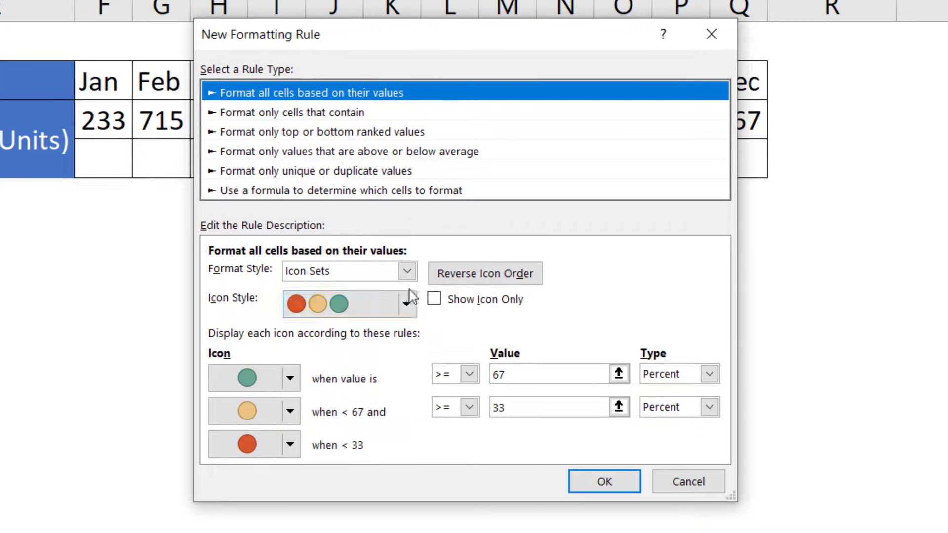
pyautogui.click(499, 323)
pyautogui.scroll(4, 405, 356)
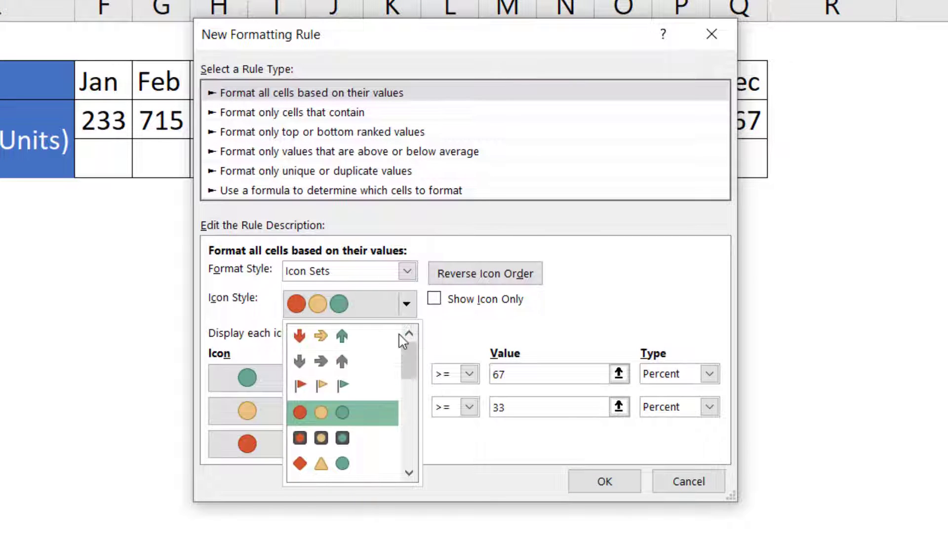
pyautogui.click(337, 333)
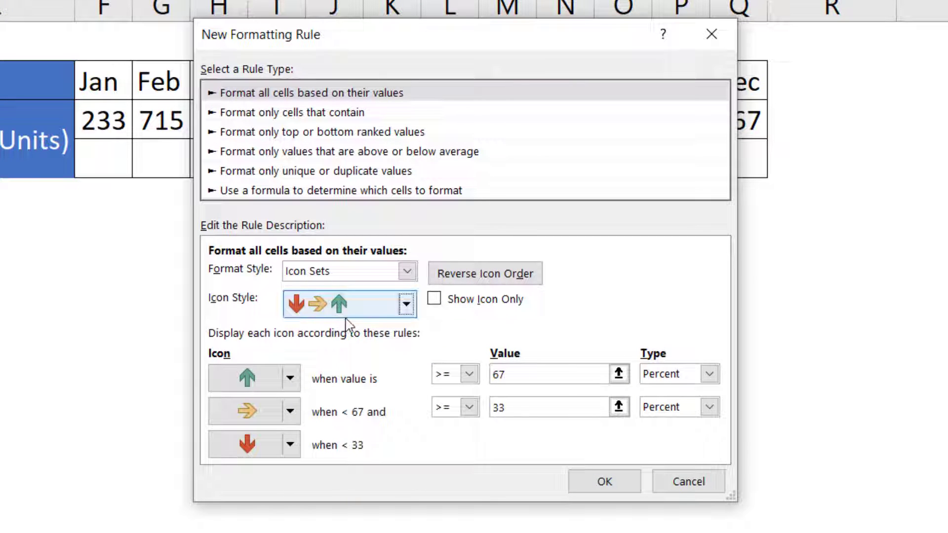
pyautogui.click(434, 298)
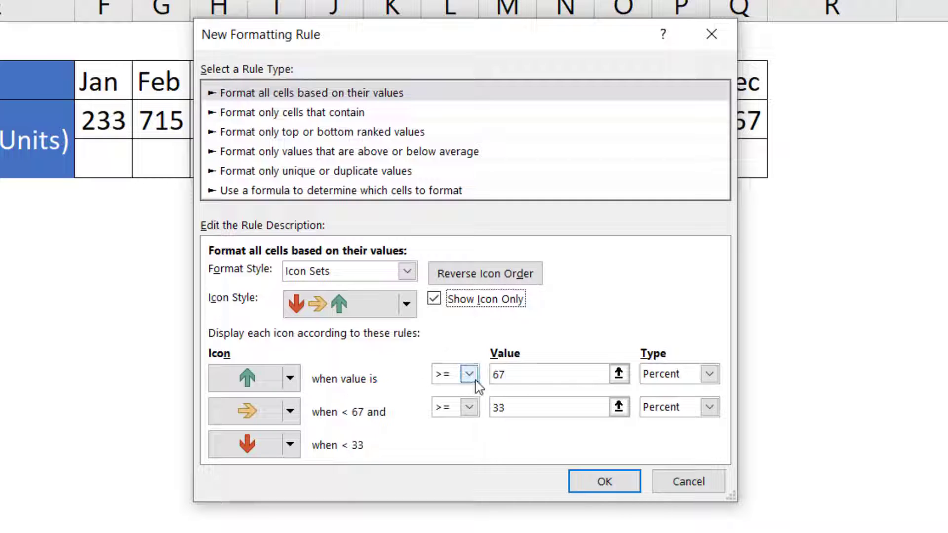
# - Switch both icon thresholds of the column C rule to the Number type with a value of 0
pyautogui.click(709, 374)
pyautogui.click(686, 392)
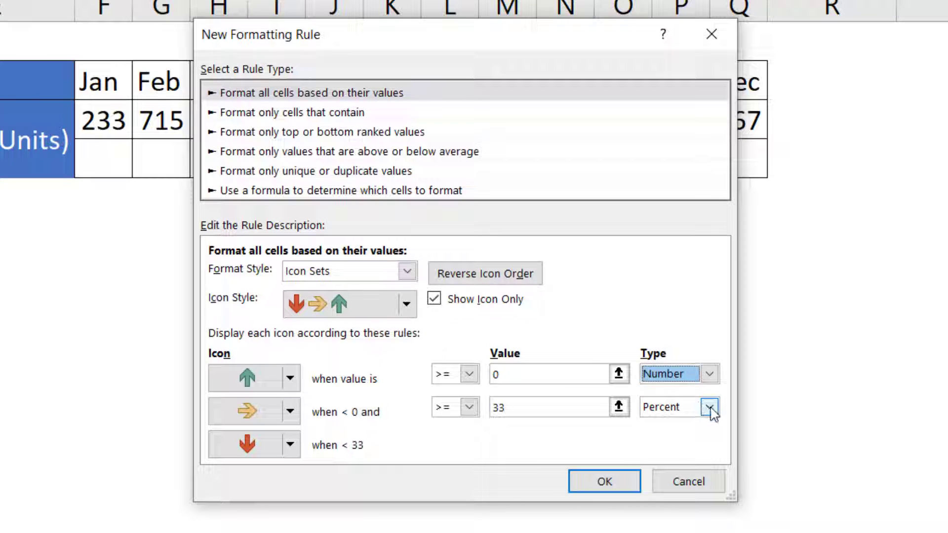
pyautogui.click(709, 407)
pyautogui.click(683, 425)
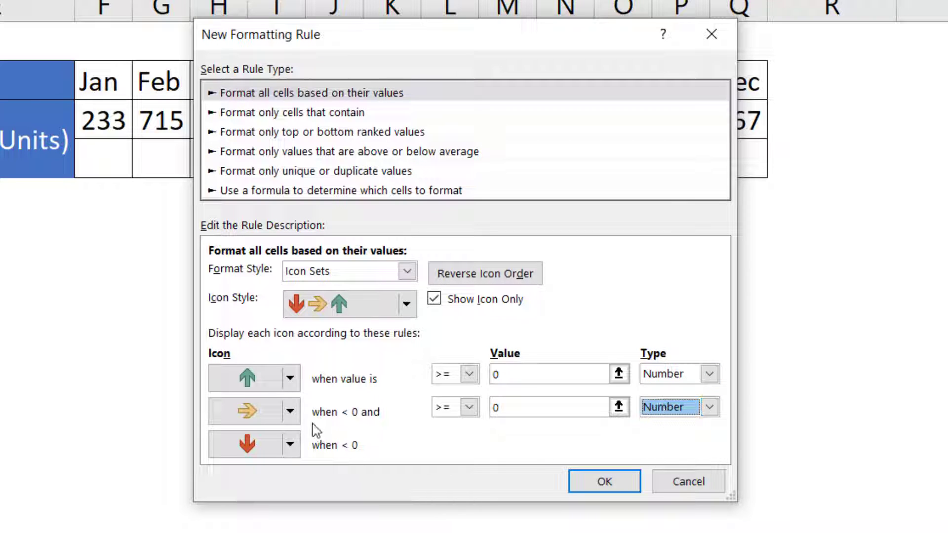
# - Show the green arrow for values > 0 and the yellow arrow for values >= 0, and apply the rule to column C
pyautogui.click(470, 376)
pyautogui.click(445, 406)
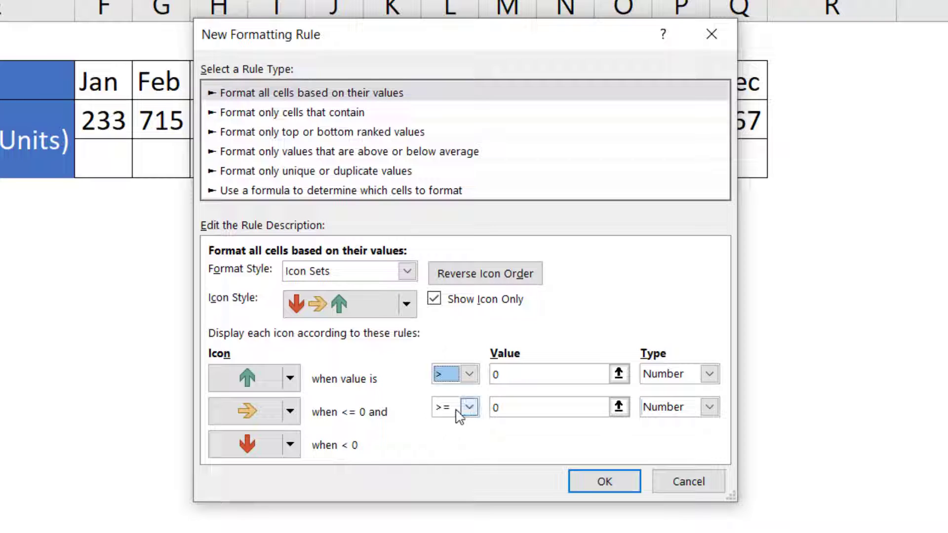
pyautogui.click(468, 408)
pyautogui.click(459, 424)
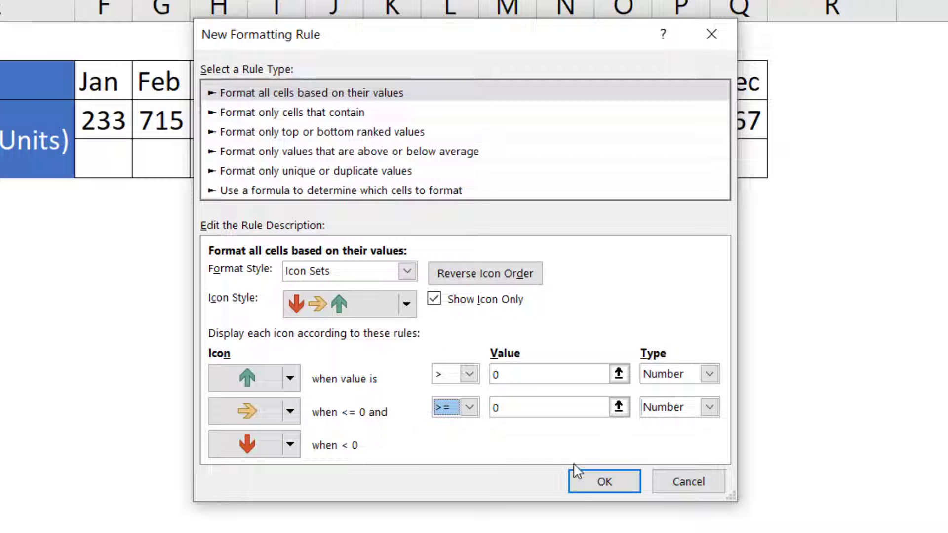
pyautogui.click(581, 479)
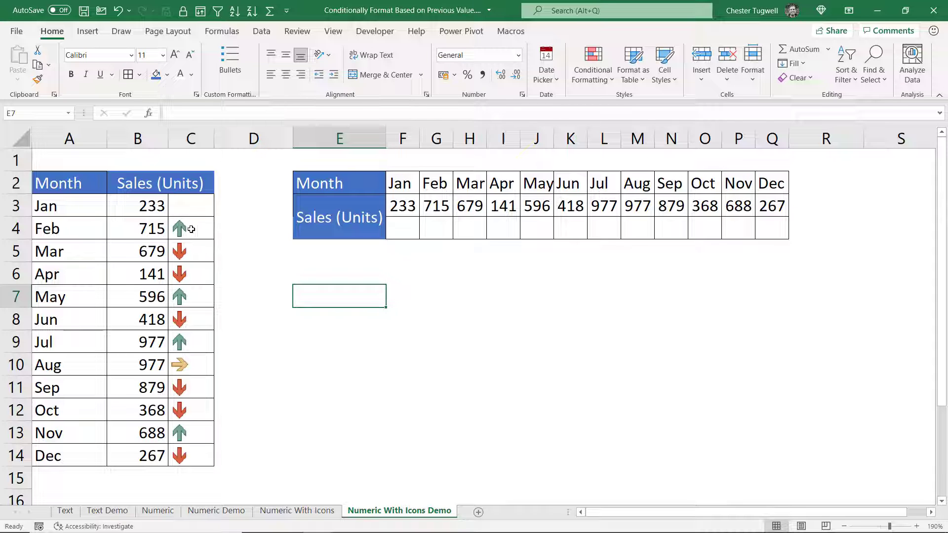
# - Remove the left border from C3:C14 so no line separates the sales figures from their icons
pyautogui.moveTo(192, 207); pyautogui.dragTo(177, 420)
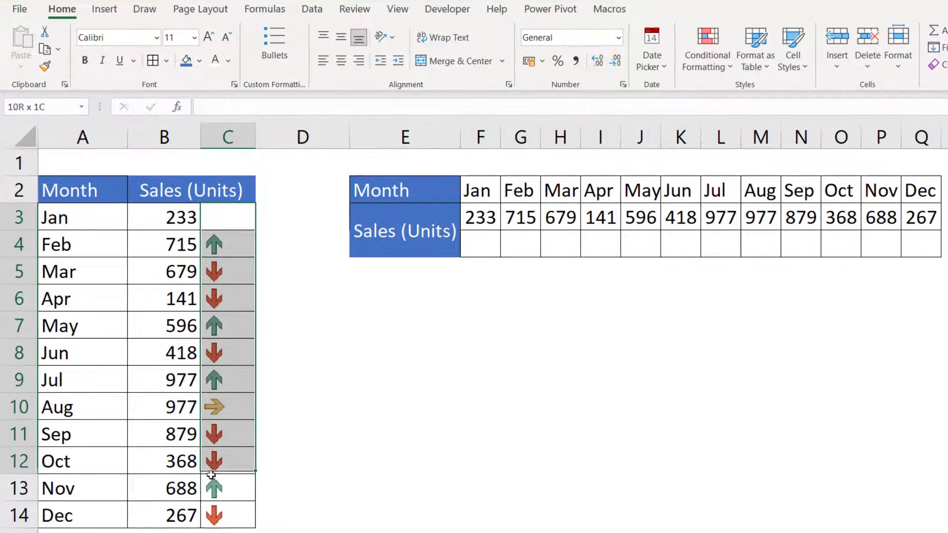
pyautogui.moveTo(212, 475); pyautogui.dragTo(211, 513)
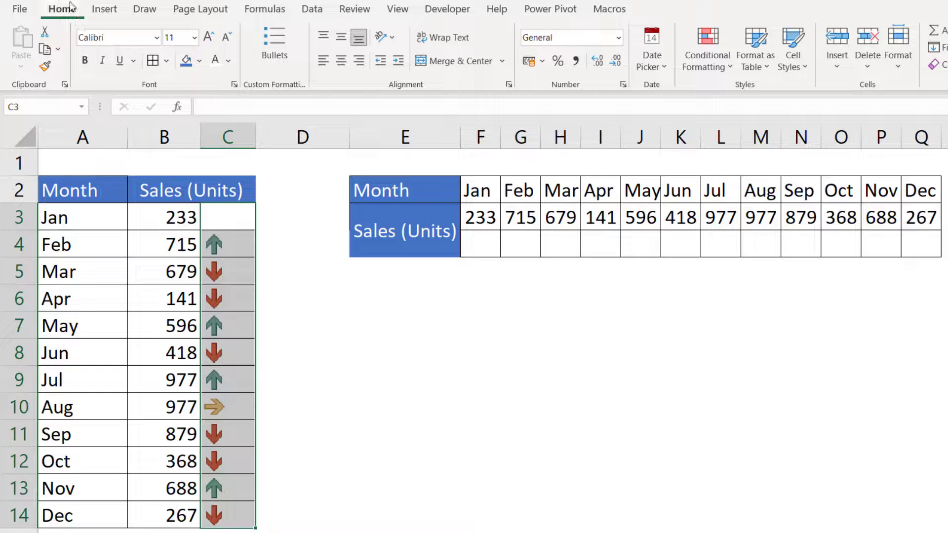
pyautogui.click(168, 61)
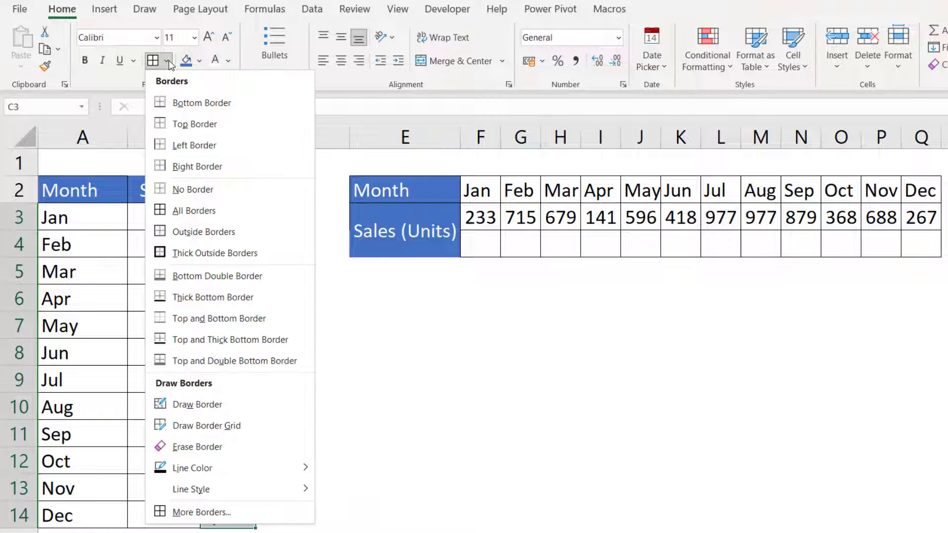
pyautogui.click(216, 513)
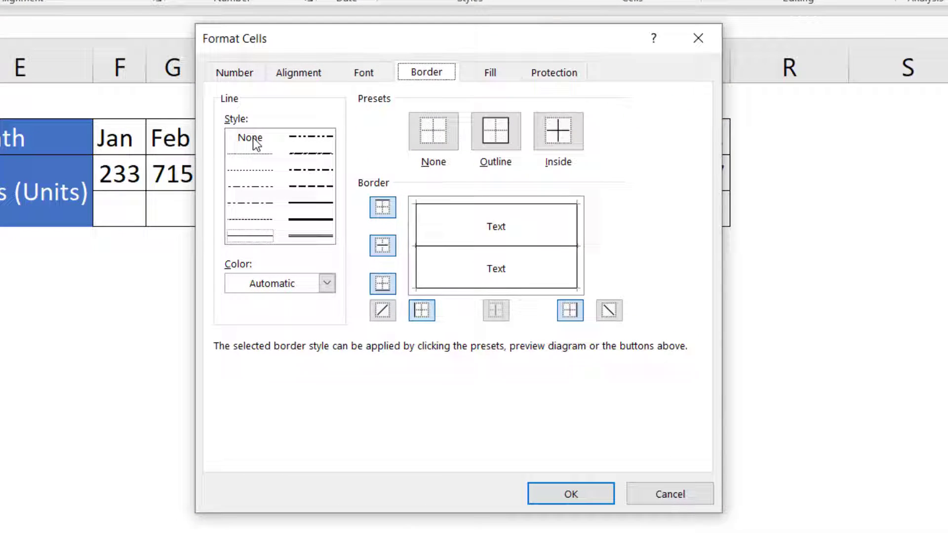
pyautogui.click(577, 189)
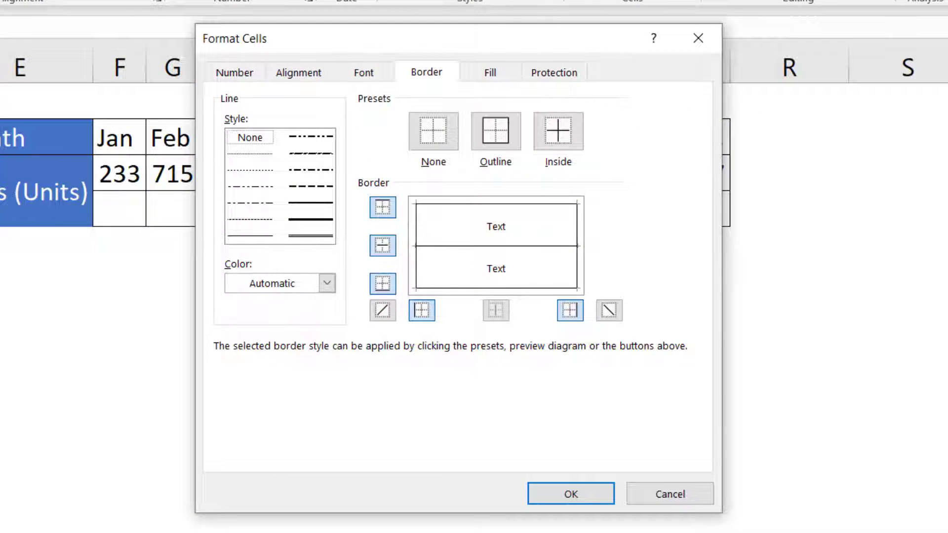
pyautogui.click(421, 311)
pyautogui.click(553, 493)
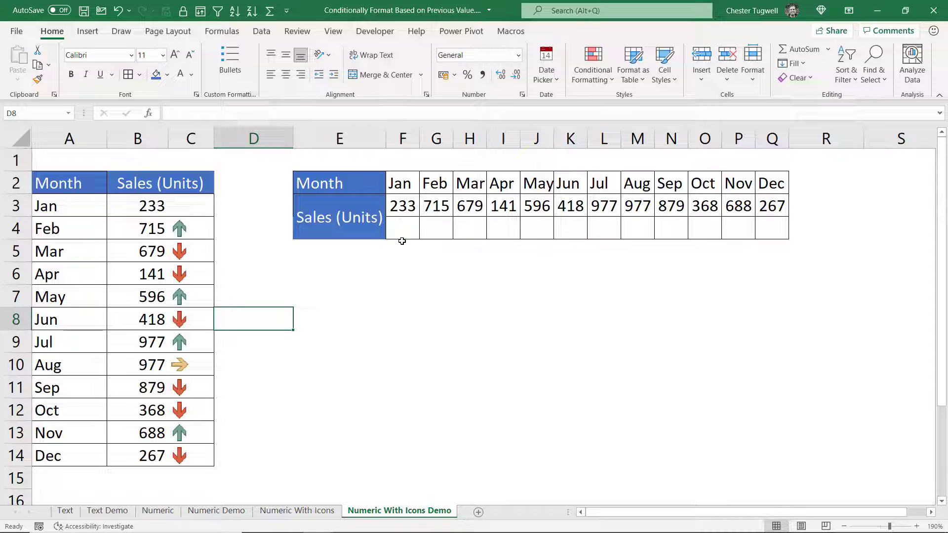
# - Enter the formula =G3-F3 in G4 for February's change in the horizontal table and fill it across to Q4
pyautogui.click(440, 230)
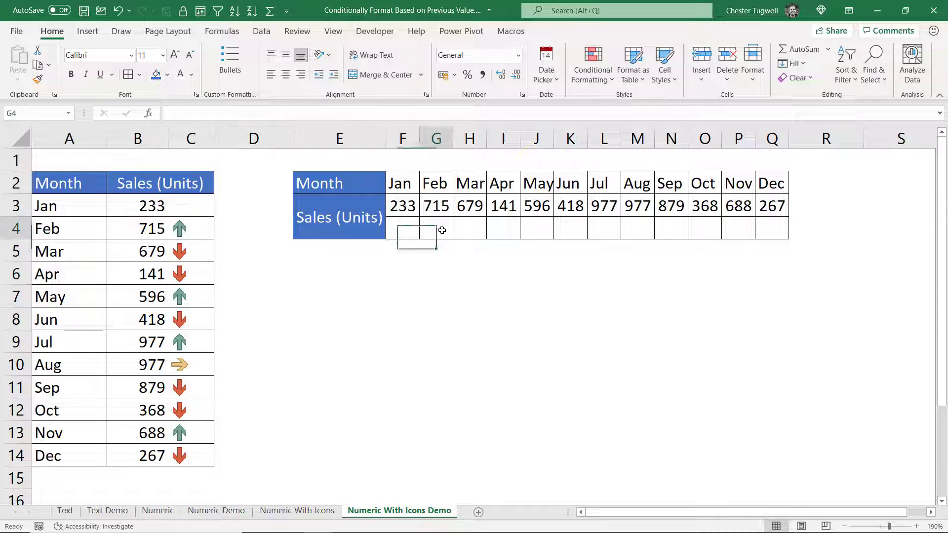
pyautogui.write('=')
pyautogui.click(437, 208)
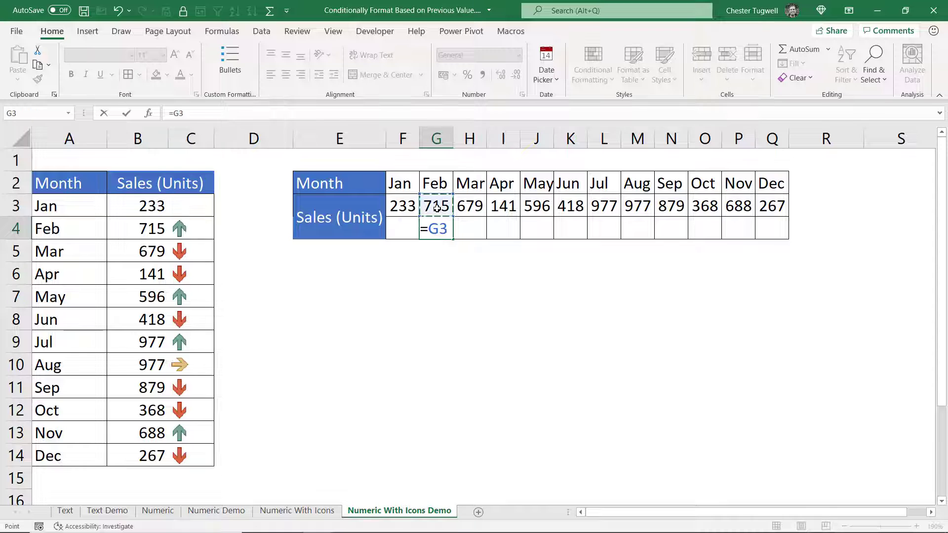
pyautogui.write('-')
pyautogui.click(409, 204)
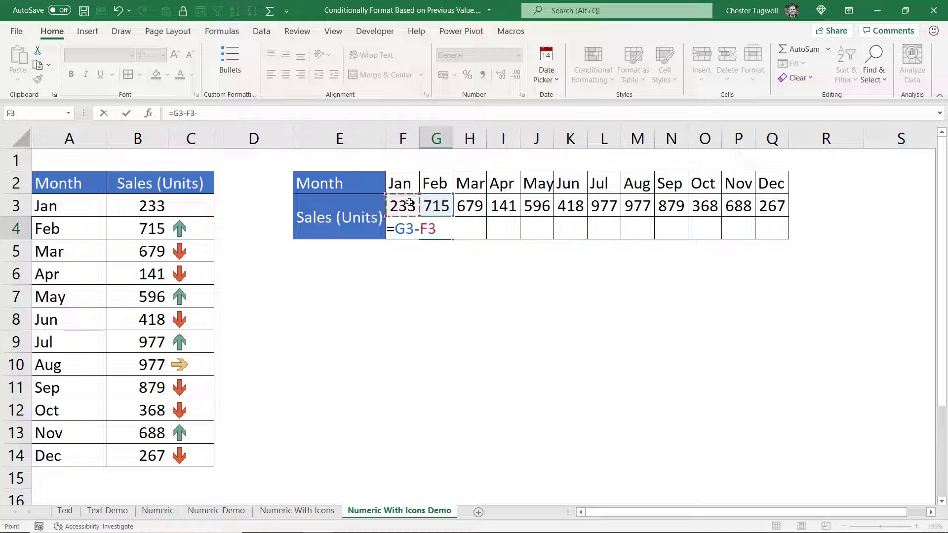
pyautogui.press('Return')
pyautogui.click(435, 229)
pyautogui.moveTo(453, 239); pyautogui.dragTo(773, 227)
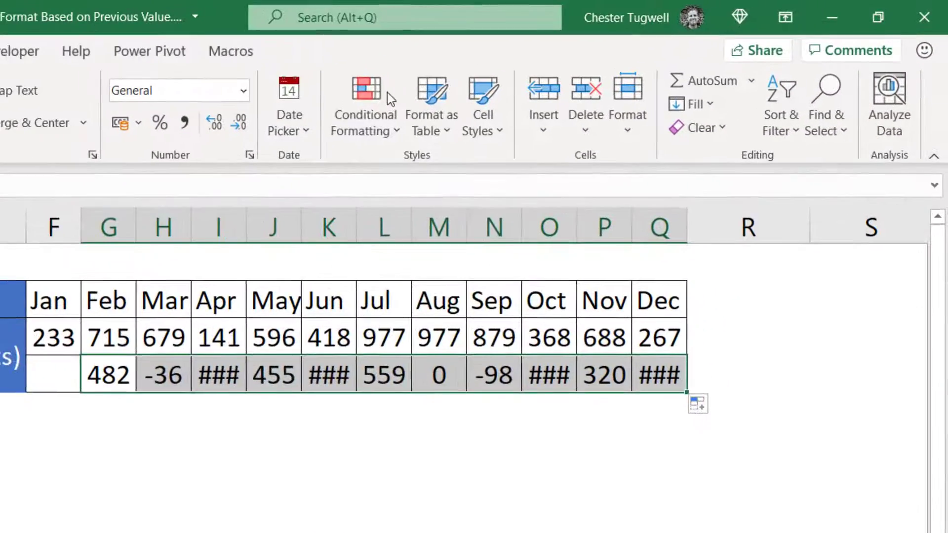
# - Start a custom icon-set rule for G4:Q4 with red, yellow and green arrows, showing icons only
pyautogui.click(593, 69)
pyautogui.moveTo(386, 365)
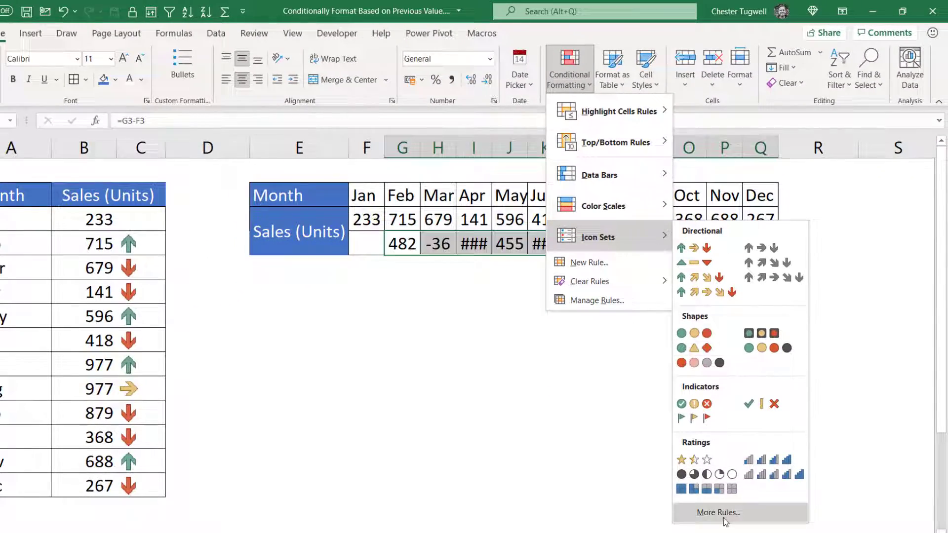
pyautogui.click(721, 514)
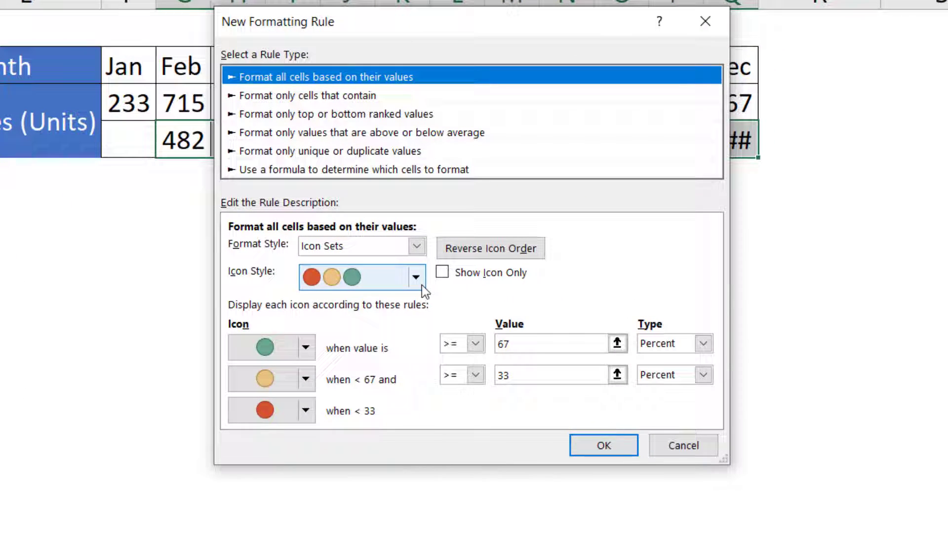
pyautogui.click(416, 277)
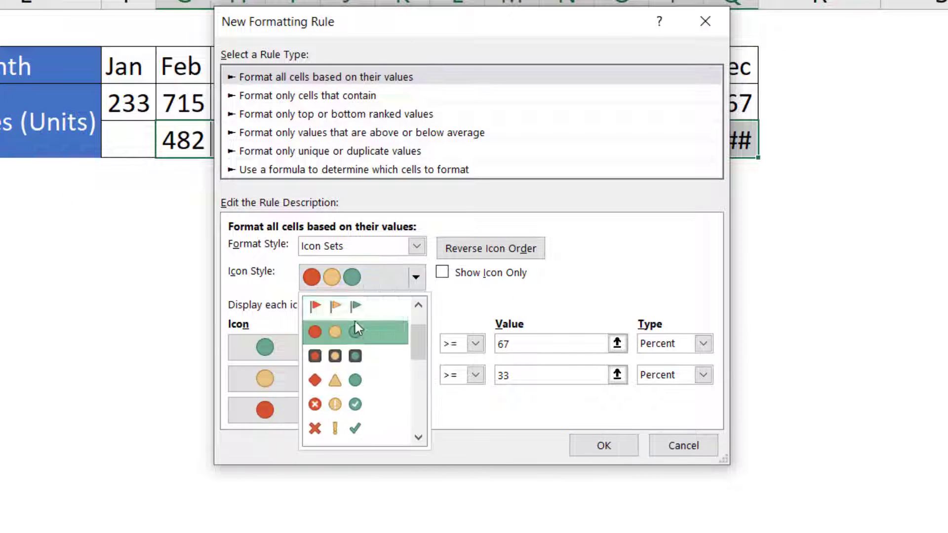
pyautogui.scroll(2, 395, 316)
pyautogui.click(375, 308)
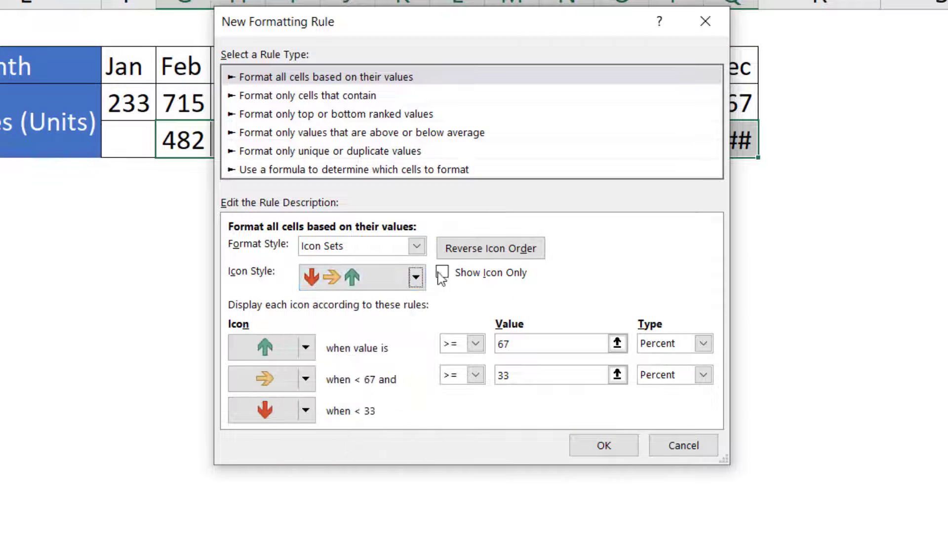
pyautogui.click(442, 272)
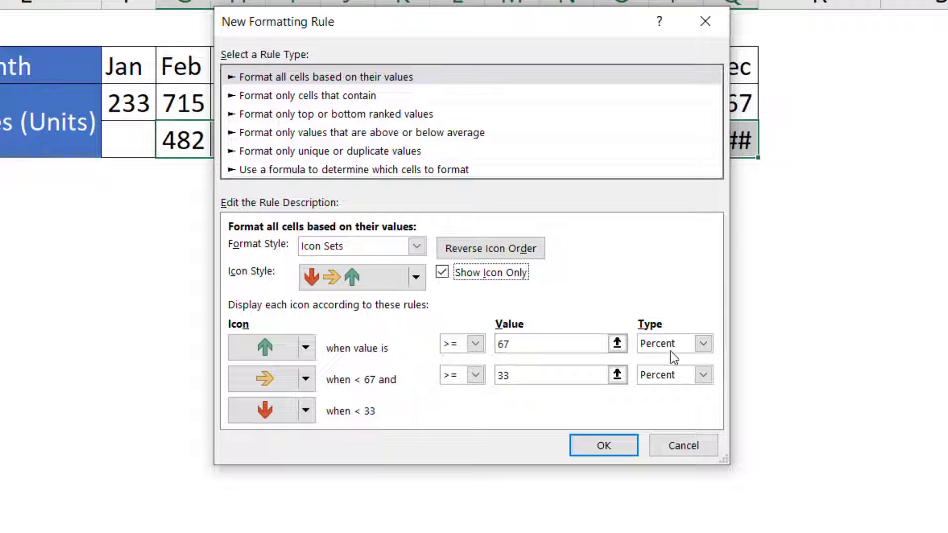
# - Set both thresholds of the horizontal rule to Number 0, with the green arrow for values > 0, and apply it
pyautogui.click(703, 343)
pyautogui.click(683, 362)
pyautogui.click(702, 375)
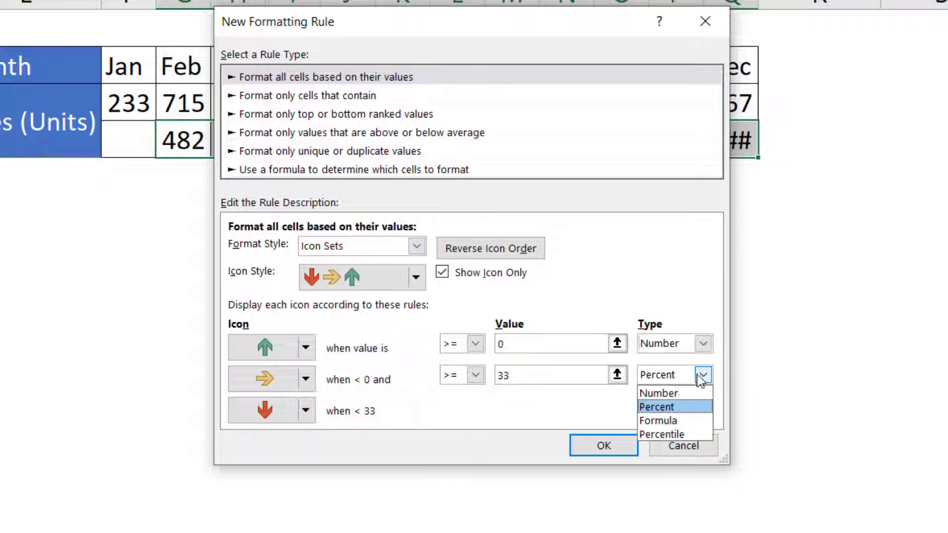
pyautogui.click(674, 393)
pyautogui.click(476, 344)
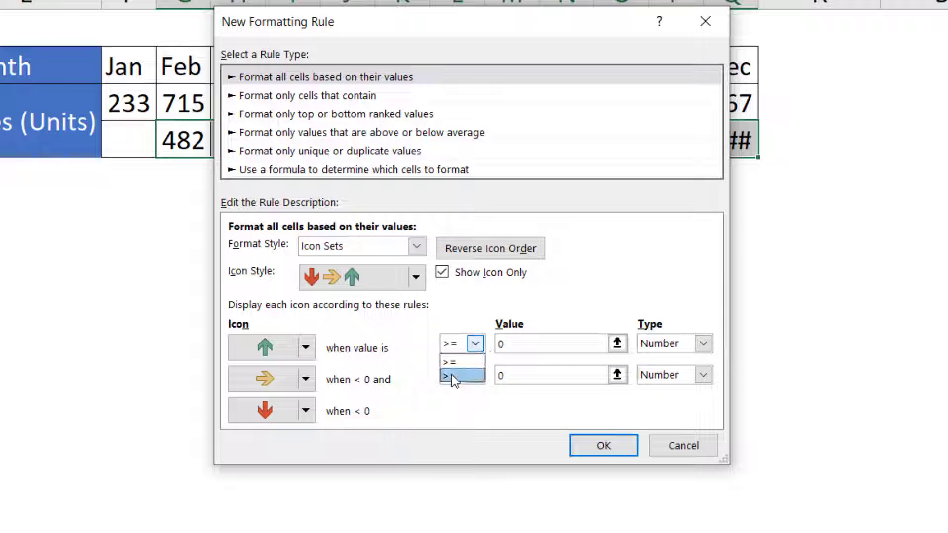
pyautogui.click(454, 375)
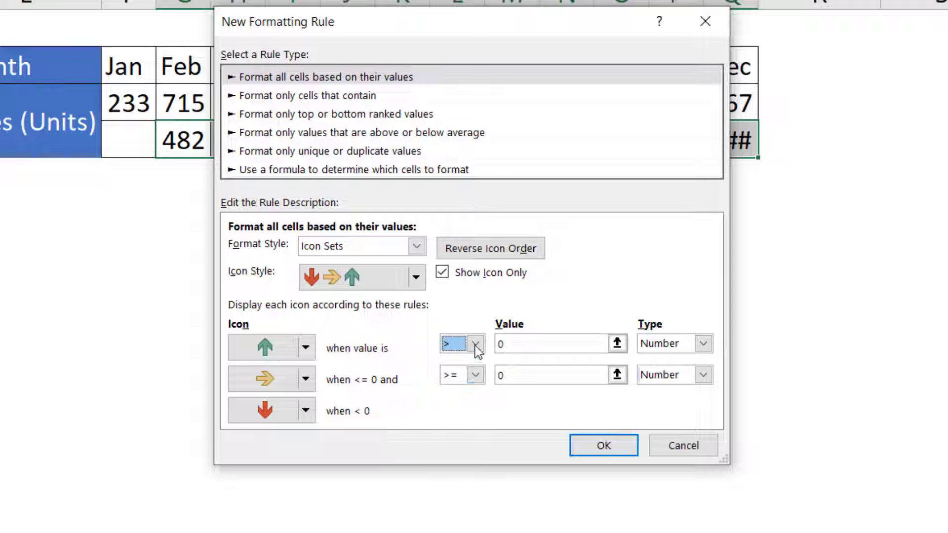
pyautogui.click(604, 447)
pyautogui.click(216, 212)
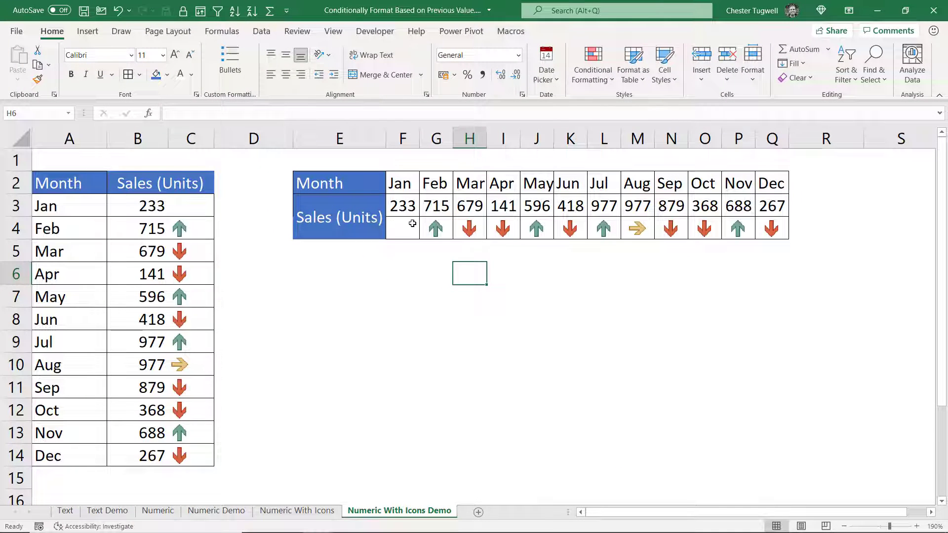
# - Remove the top border from F4:Q4 so no line separates the horizontal sales figures from their icons
pyautogui.moveTo(409, 226); pyautogui.dragTo(775, 228)
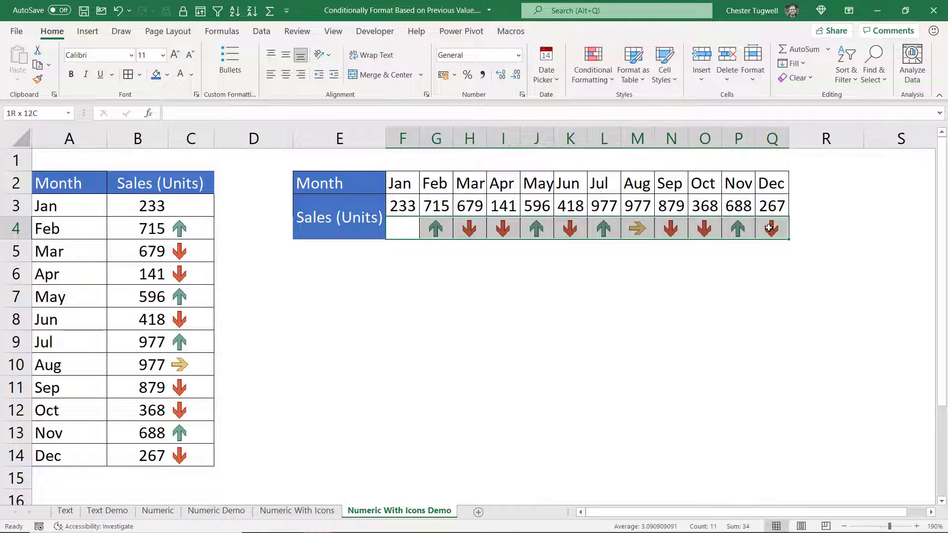
pyautogui.click(140, 75)
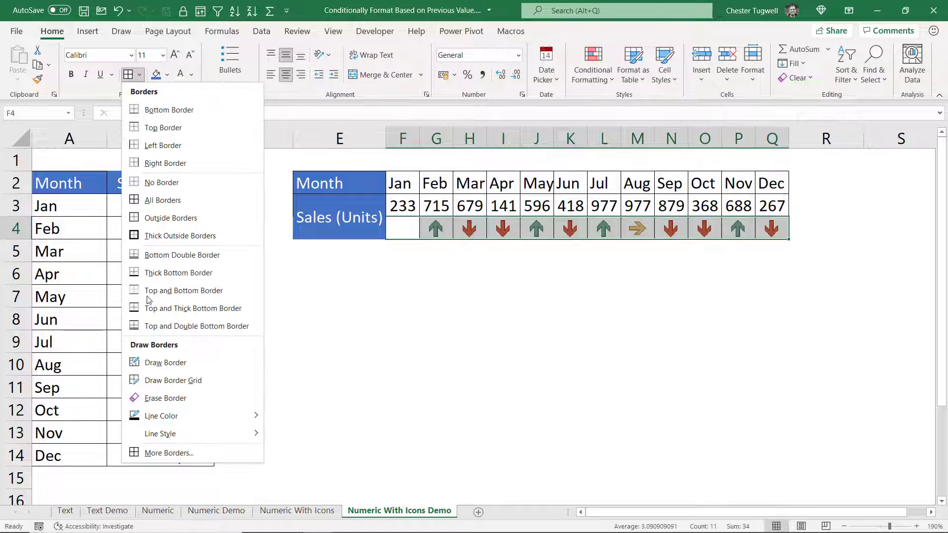
pyautogui.click(168, 453)
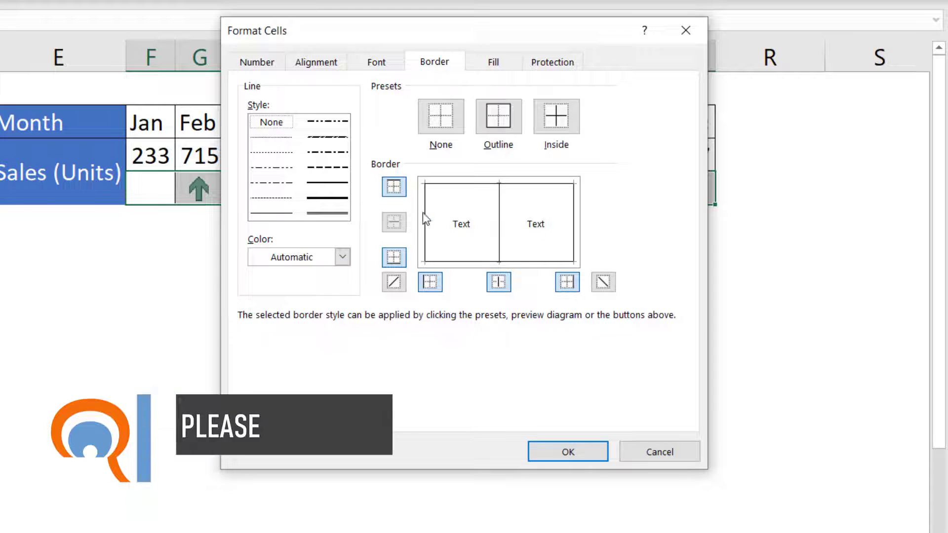
pyautogui.click(399, 187)
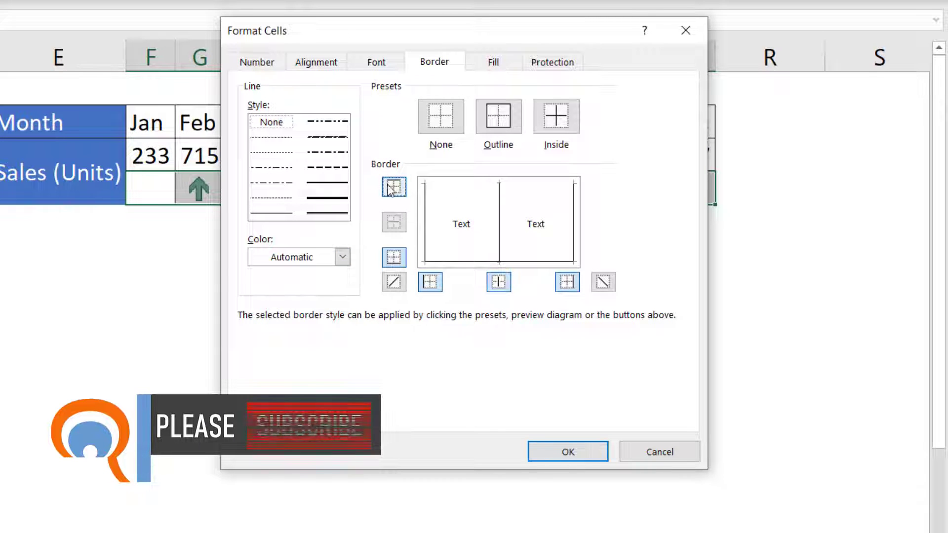
pyautogui.click(565, 452)
pyautogui.click(449, 354)
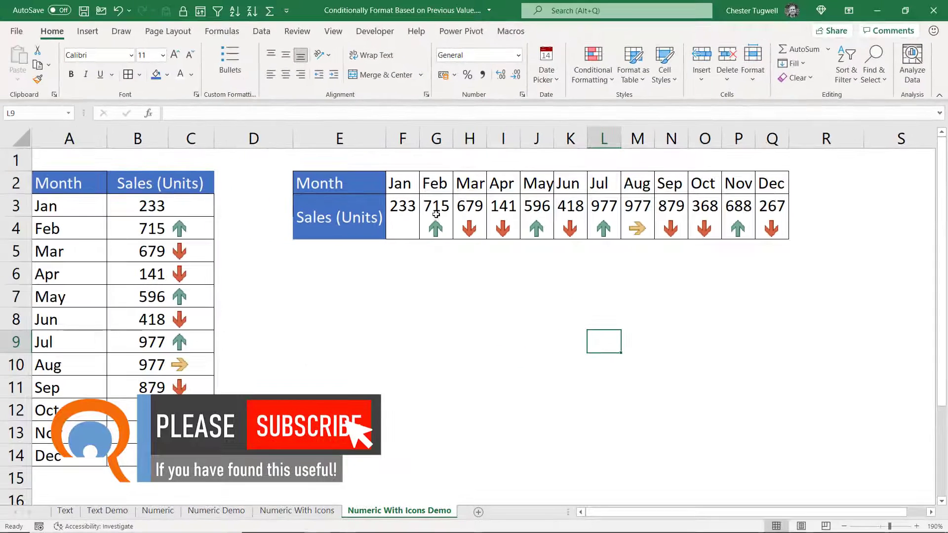